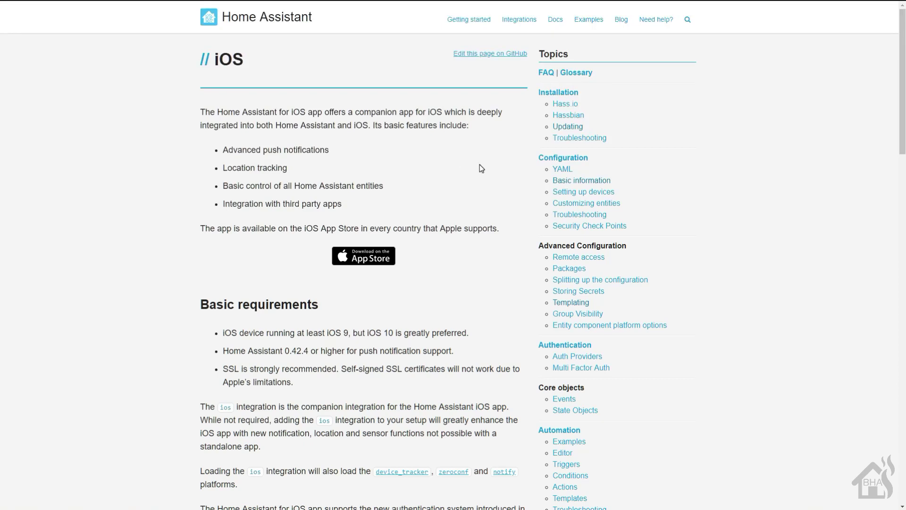
Read the iOS documentation page's features, basic requirements and setup sections.
{"action": "scroll", "coordinate": [479, 164], "scroll_direction": "down", "scroll_amount": 1}
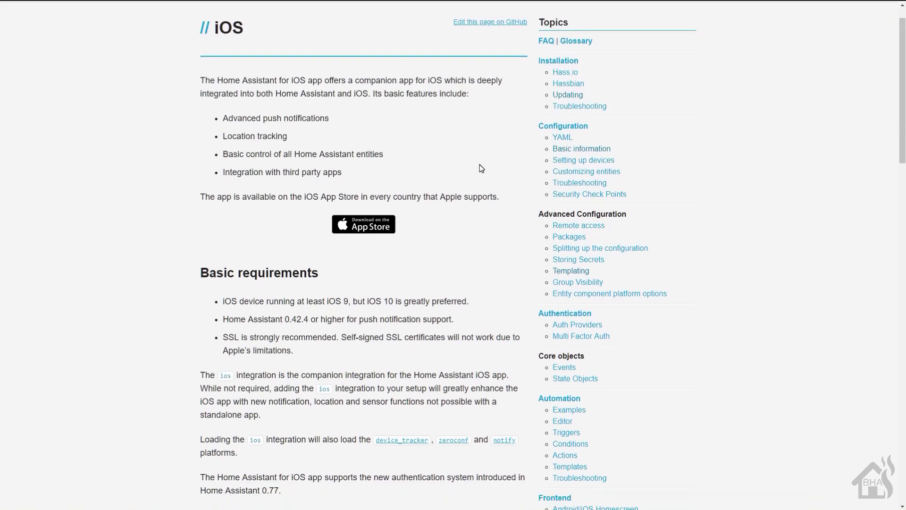
{"action": "scroll", "coordinate": [479, 165], "scroll_direction": "down", "scroll_amount": 4}
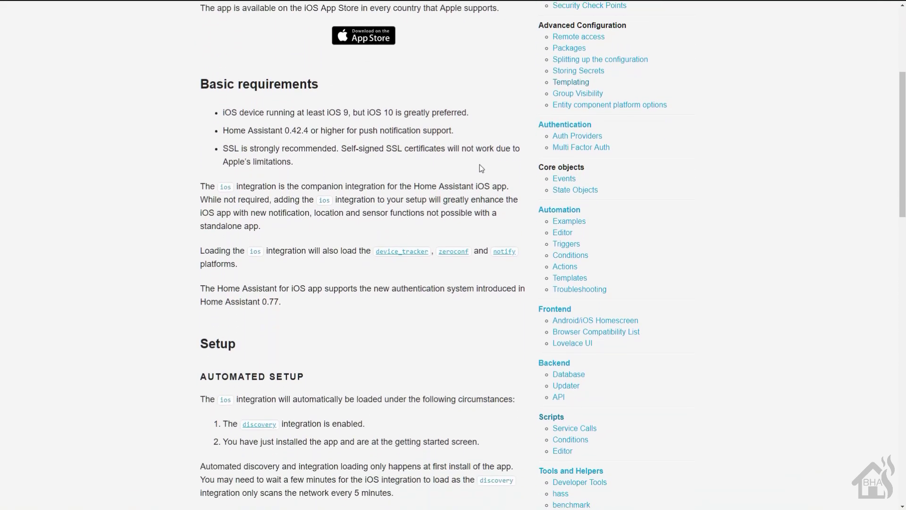
{"action": "scroll", "coordinate": [479, 164], "scroll_direction": "down", "scroll_amount": 3}
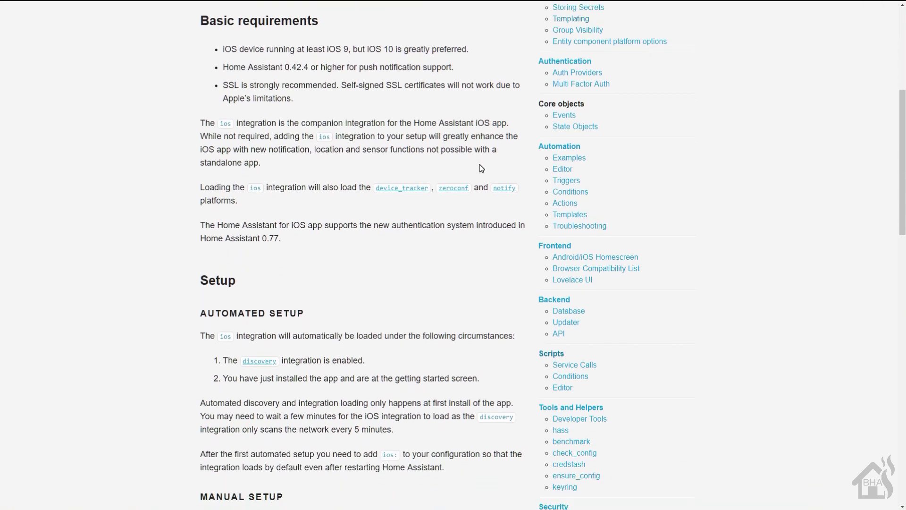
{"action": "scroll", "coordinate": [480, 169], "scroll_direction": "down", "scroll_amount": 1}
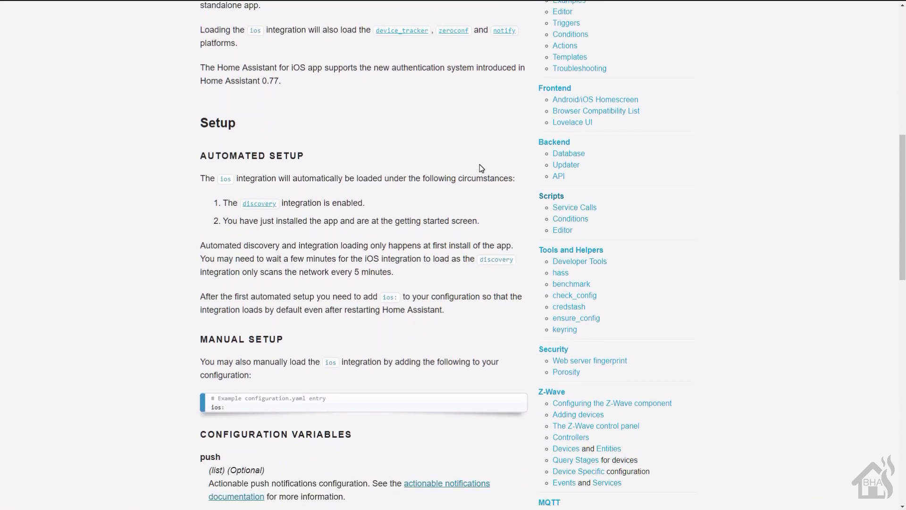
{"action": "scroll", "coordinate": [480, 165], "scroll_direction": "down", "scroll_amount": 1}
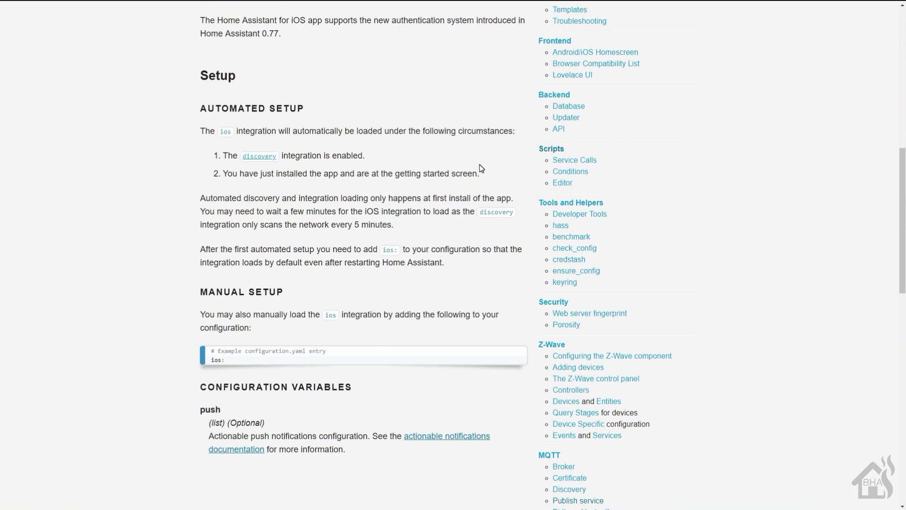
{"action": "scroll", "coordinate": [480, 164], "scroll_direction": "down", "scroll_amount": 1}
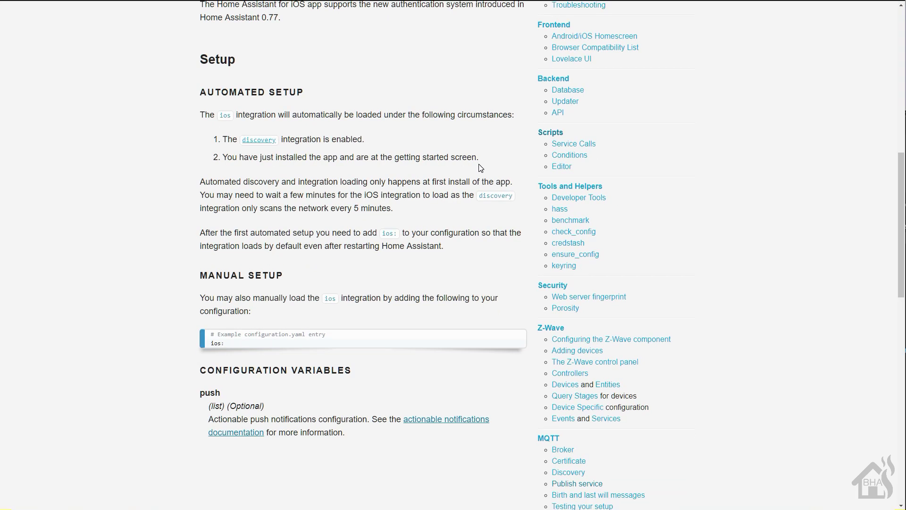
{"action": "scroll", "coordinate": [481, 167], "scroll_direction": "up", "scroll_amount": 2}
{"action": "scroll", "coordinate": [481, 167], "scroll_direction": "up", "scroll_amount": 5}
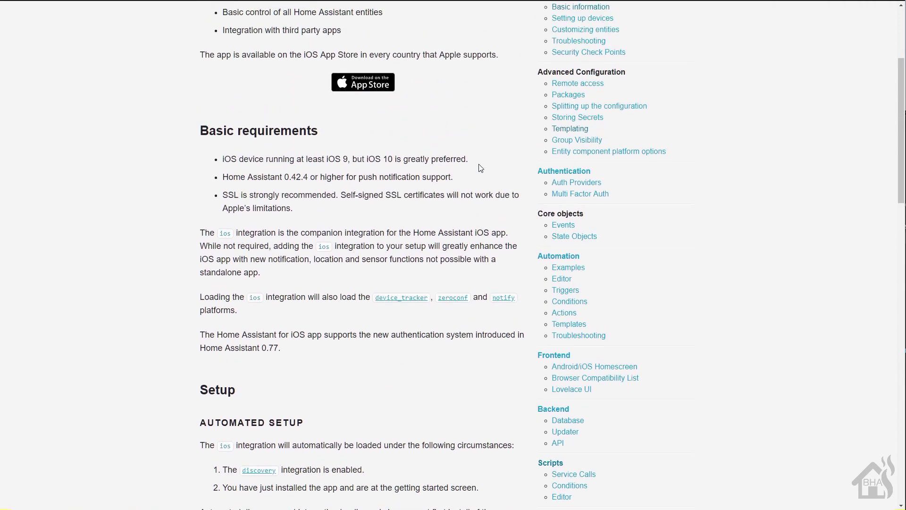
{"action": "scroll", "coordinate": [480, 168], "scroll_direction": "up", "scroll_amount": 4}
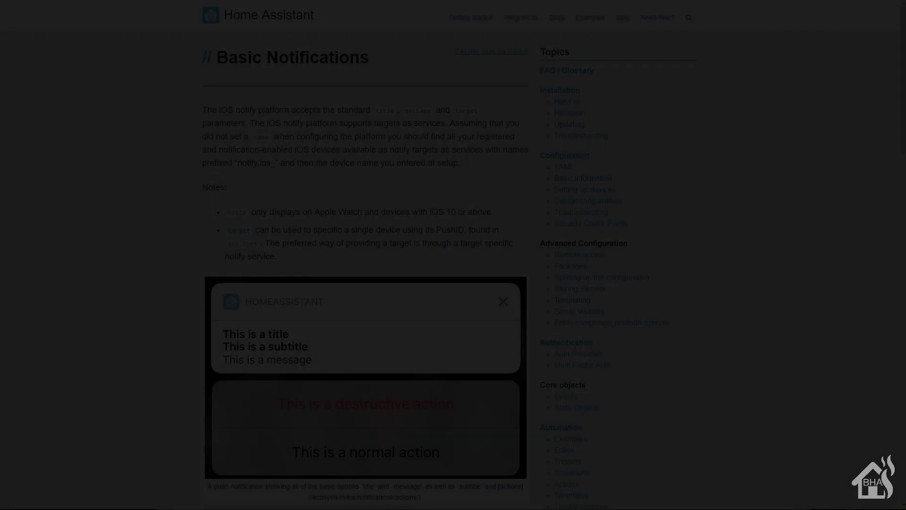
Read the Basic Notifications page through its badge, subtitle and thread-id examples.
{"action": "scroll", "coordinate": [541, 346], "scroll_direction": "down", "scroll_amount": 6}
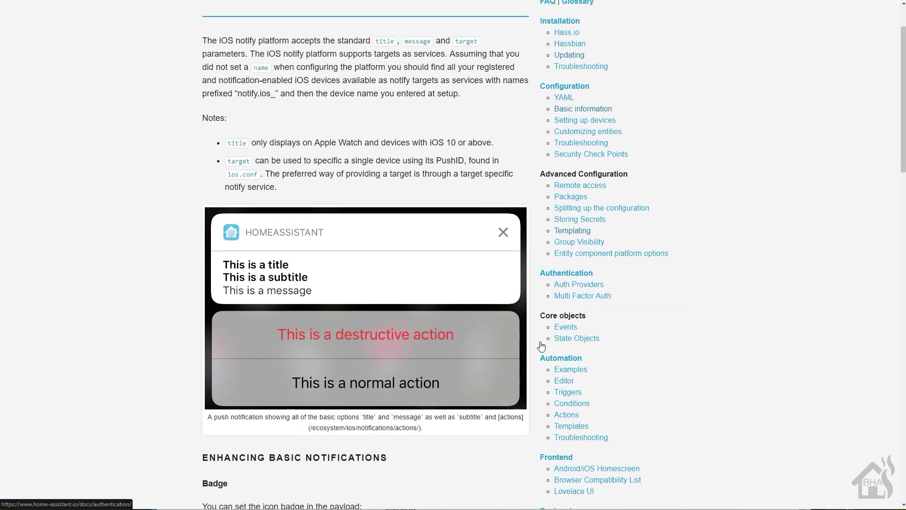
{"action": "scroll", "coordinate": [541, 346], "scroll_direction": "down", "scroll_amount": 5}
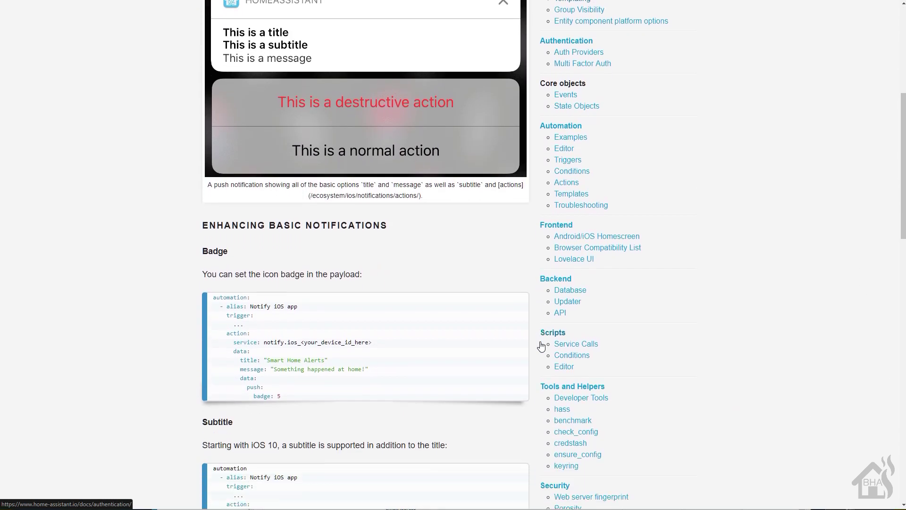
{"action": "scroll", "coordinate": [541, 346], "scroll_direction": "down", "scroll_amount": 3}
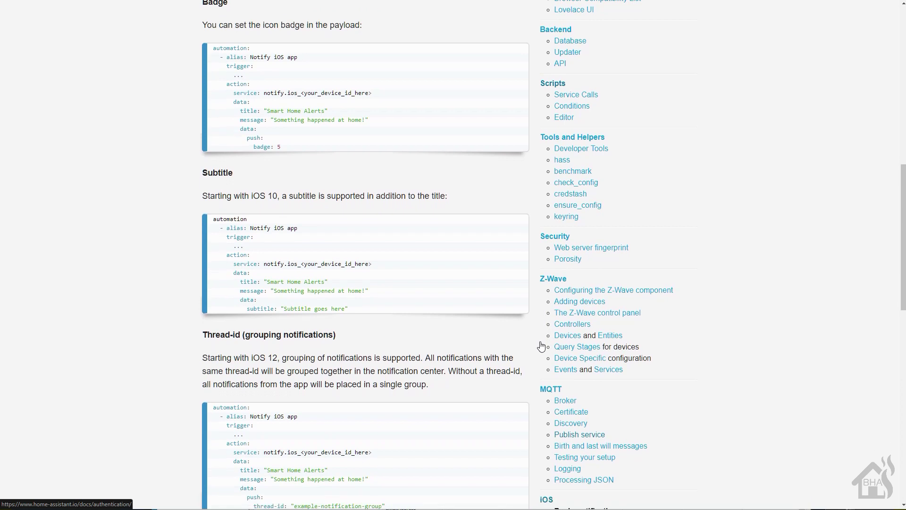
{"action": "scroll", "coordinate": [542, 346], "scroll_direction": "down", "scroll_amount": 1}
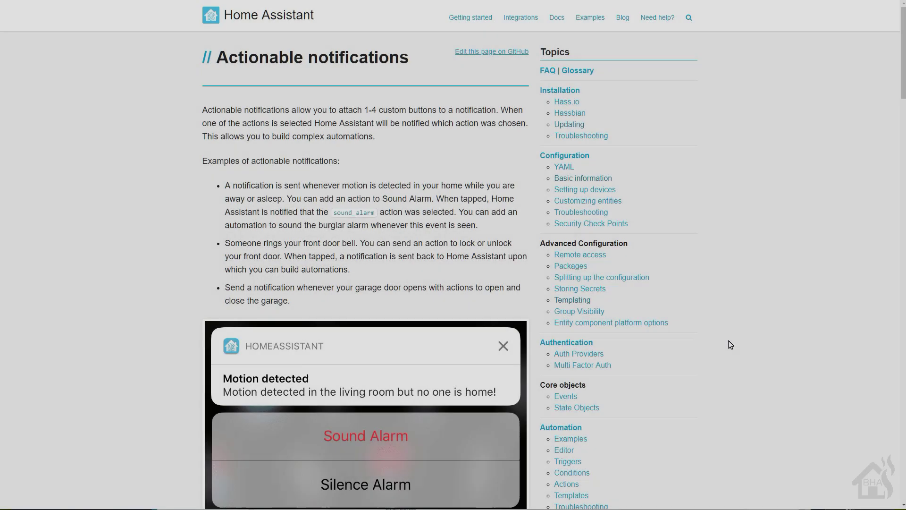
Review the Actionable notifications page, from the overview and category and action parameters to the example configuration and automations.
{"action": "scroll", "coordinate": [730, 344], "scroll_direction": "down", "scroll_amount": 6}
{"action": "scroll", "coordinate": [730, 344], "scroll_direction": "down", "scroll_amount": 5}
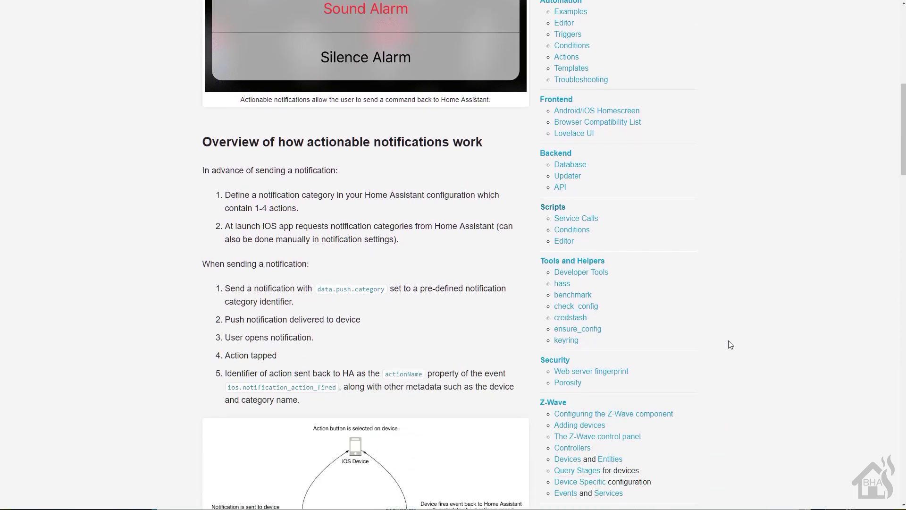
{"action": "scroll", "coordinate": [730, 344], "scroll_direction": "down", "scroll_amount": 4}
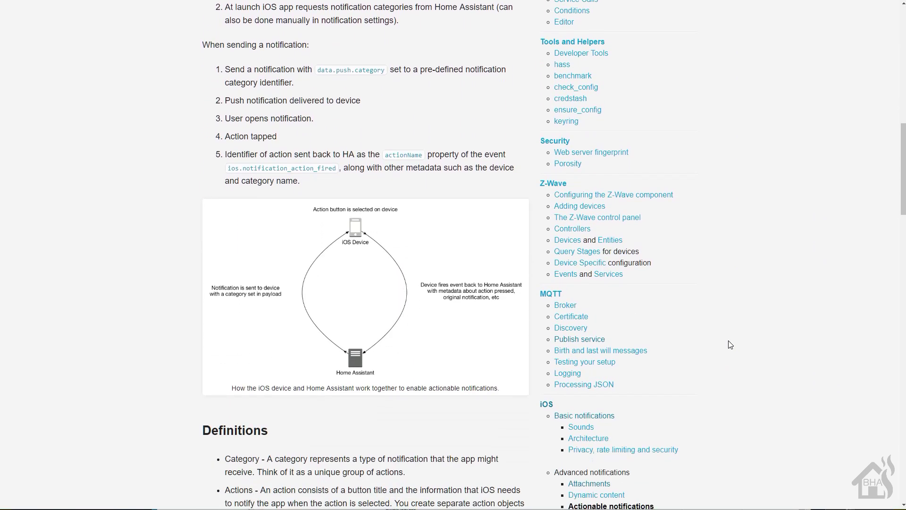
{"action": "scroll", "coordinate": [730, 344], "scroll_direction": "down", "scroll_amount": 6}
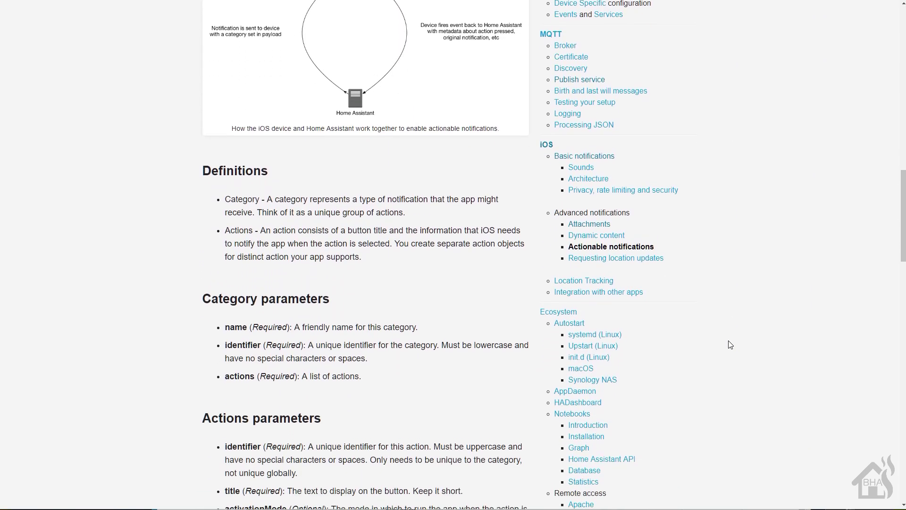
{"action": "scroll", "coordinate": [730, 344], "scroll_direction": "down", "scroll_amount": 5}
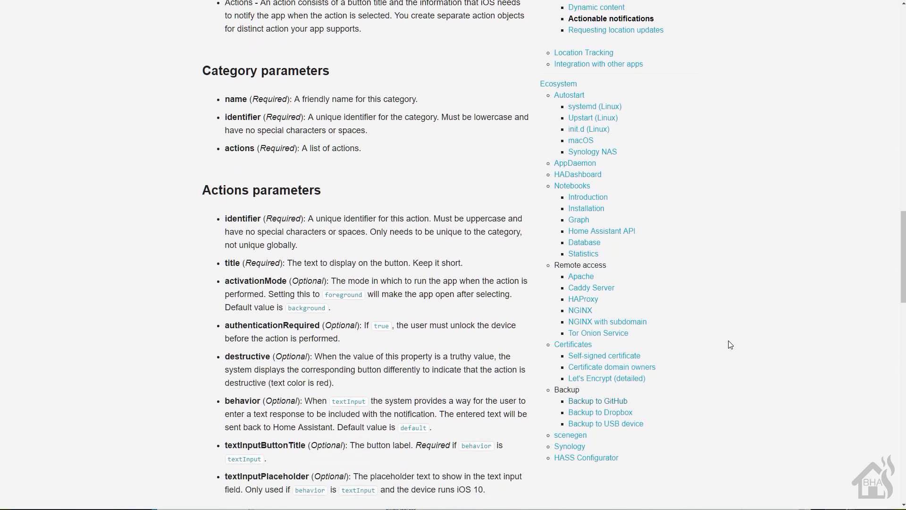
{"action": "scroll", "coordinate": [730, 344], "scroll_direction": "down", "scroll_amount": 6}
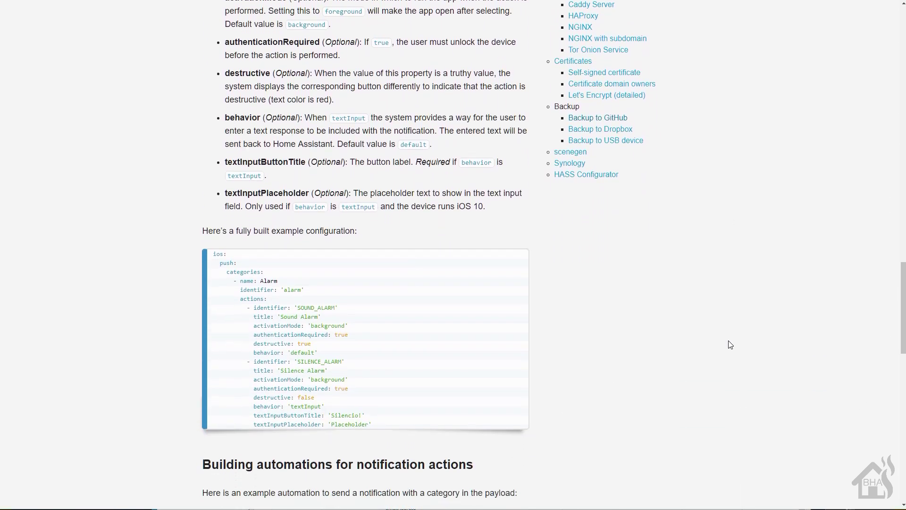
{"action": "scroll", "coordinate": [730, 344], "scroll_direction": "down", "scroll_amount": 7}
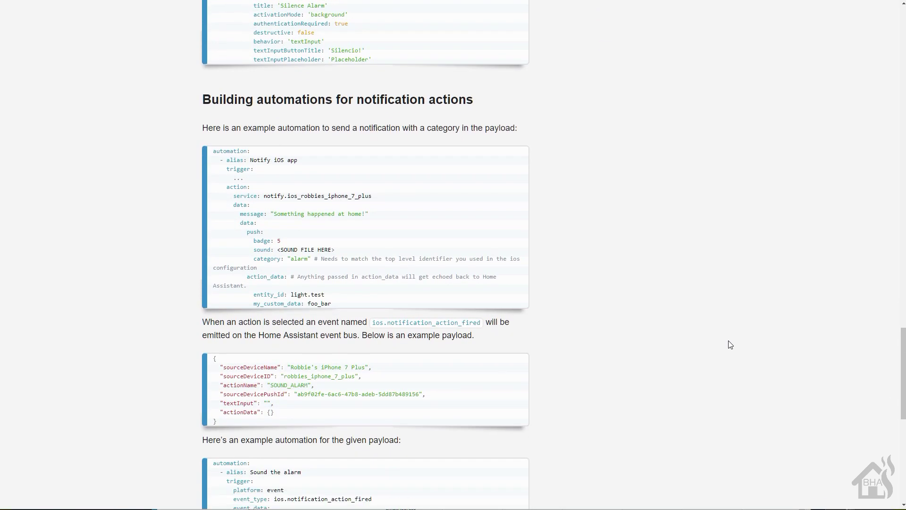
{"action": "scroll", "coordinate": [730, 345], "scroll_direction": "down", "scroll_amount": 5}
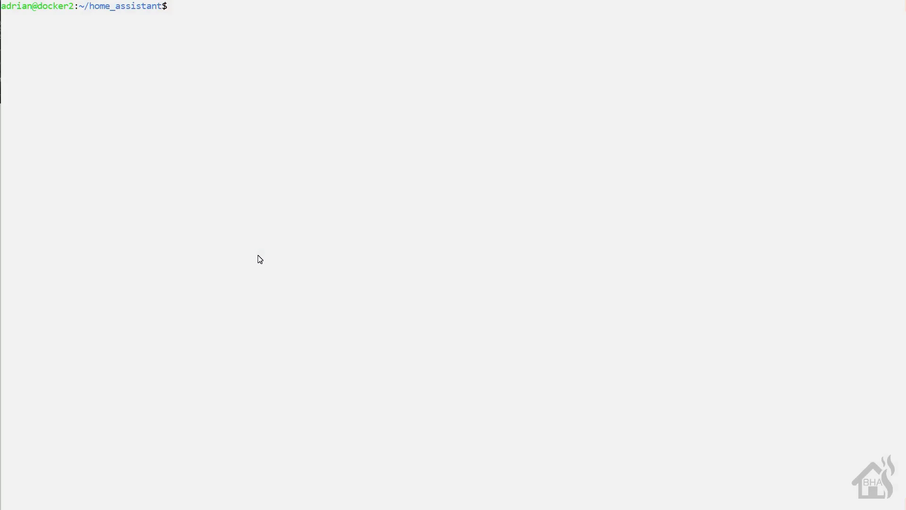
Switch to the terminal, open .ios.conf in vi with sudo and examine the registered iPhone's details and permissions.
{"action": "type", "text": "sudo vi .io"}
{"action": "key", "text": "Tab"}
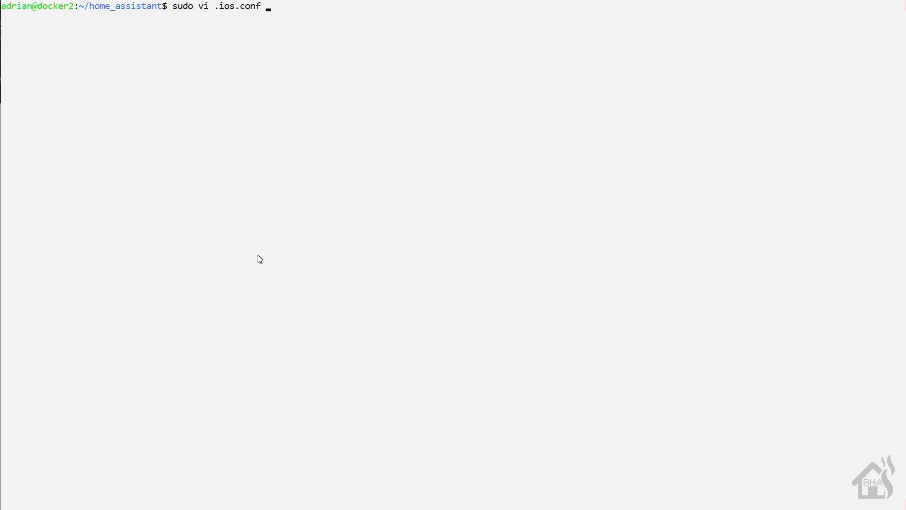
{"action": "key", "text": "Return"}
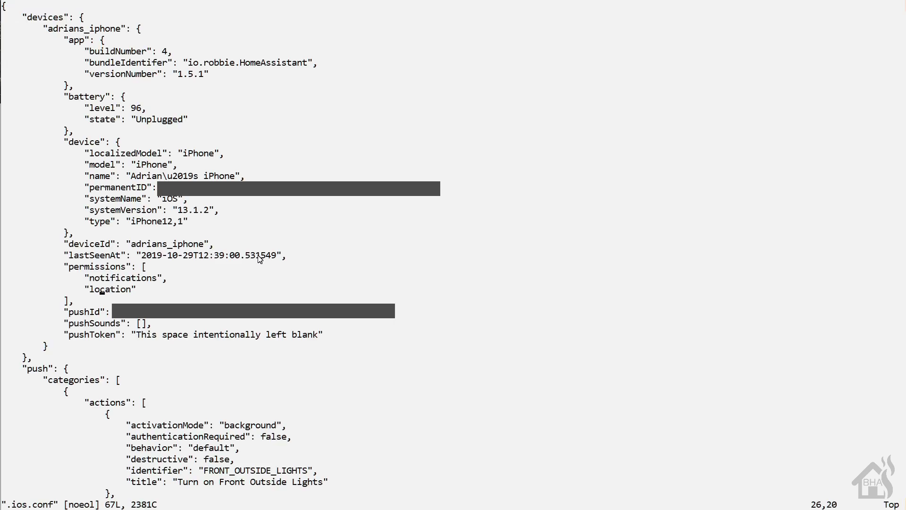
{"action": "key", "text": "j"}
{"action": "key", "text": "j"}
{"action": "key", "text": "j"}
{"action": "key", "text": "j"}
{"action": "key", "text": "j"}
{"action": "key", "text": "k"}
{"action": "key", "text": "k"}
{"action": "key", "text": "k"}
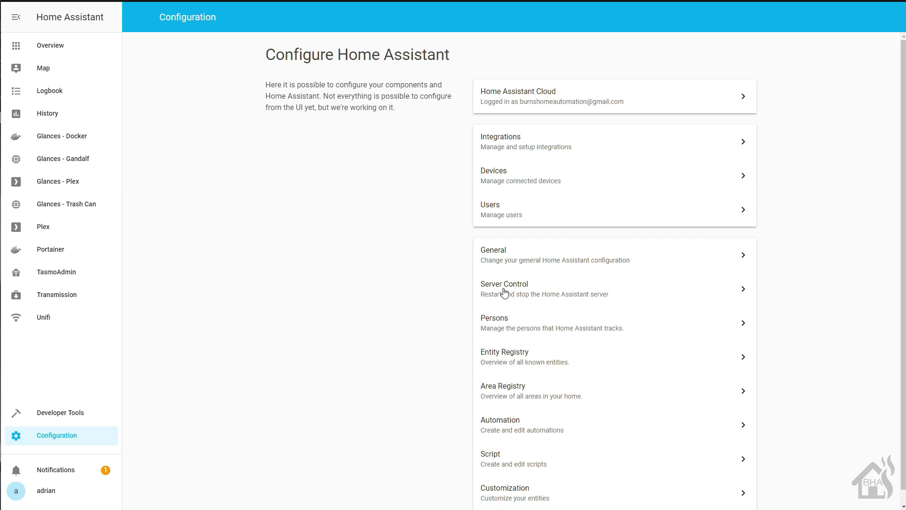
In the Home Assistant web interface, open the configured Home Assistant iOS integration.
{"action": "left_click", "coordinate": [497, 145]}
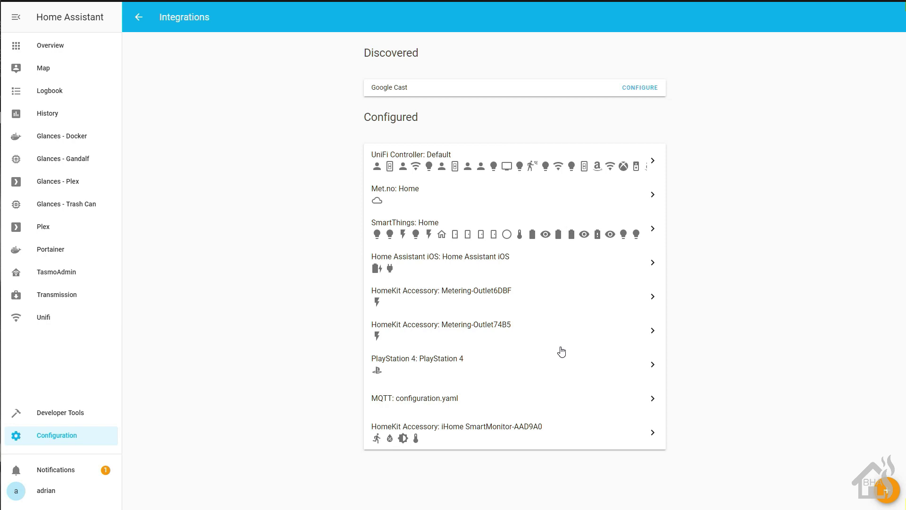
{"action": "left_click", "coordinate": [458, 263]}
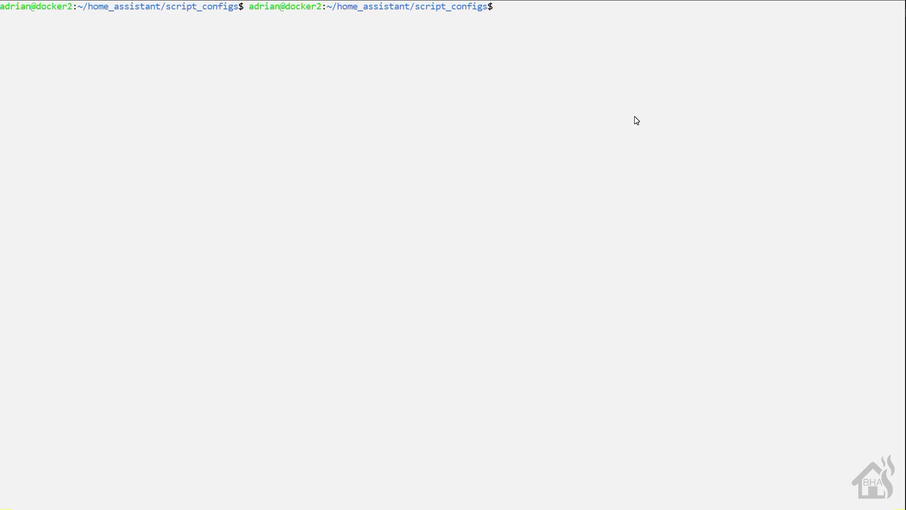
Return to the terminal and open test.yaml from the script_configs folder in vi with sudo.
{"action": "left_click", "coordinate": [626, 150]}
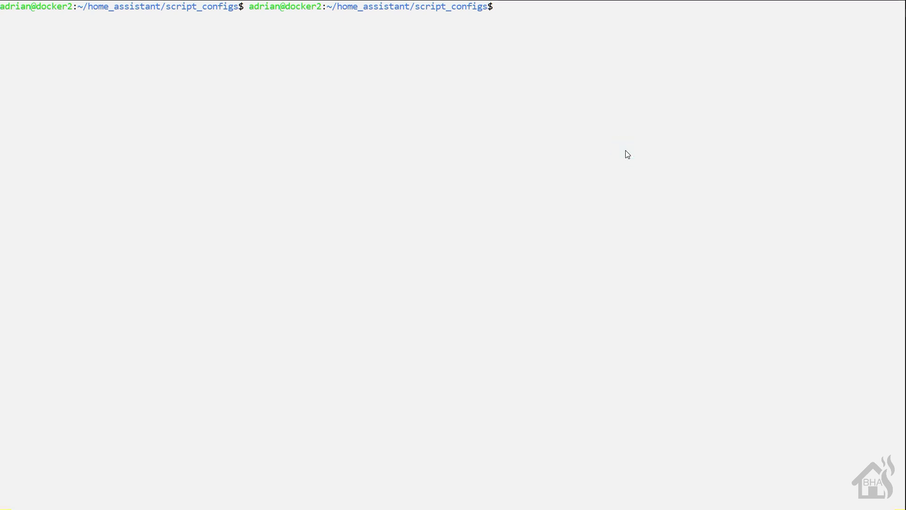
{"action": "type", "text": "sudo vi test.yaml"}
{"action": "key", "text": "Return"}
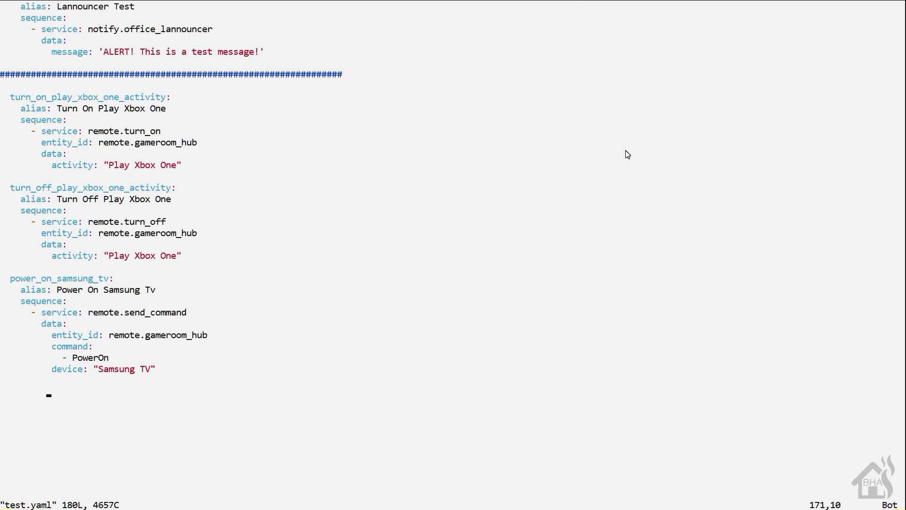
Add a script entry test_notification with the alias Test Notification below the power_on_samsung_tv script.
{"action": "key", "text": "Down"}
{"action": "type", "text": "i  test_"}
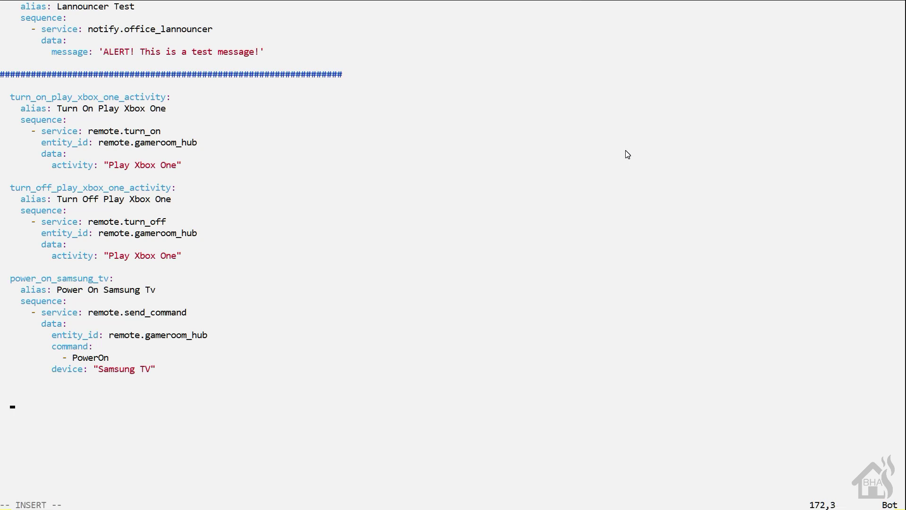
{"action": "type", "text": "notification:"}
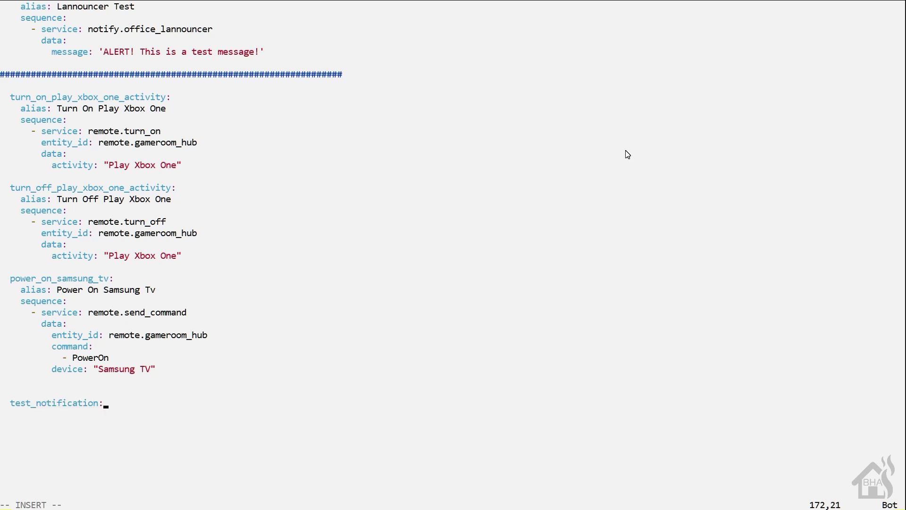
{"action": "key", "text": "Return"}
{"action": "key", "text": "BackSpace"}
{"action": "key", "text": "BackSpace"}
{"action": "key", "text": "BackSpace"}
{"action": "key", "text": "BackSpace"}
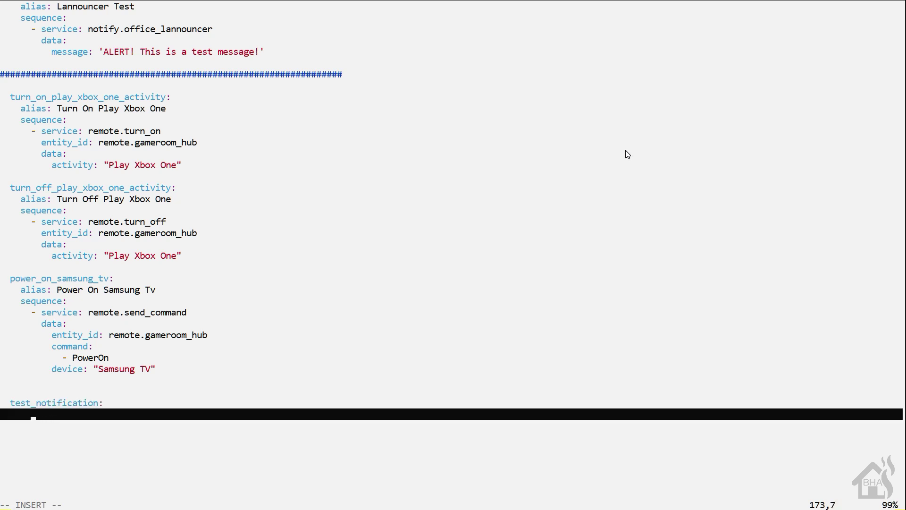
{"action": "type", "text": "alias: Te"}
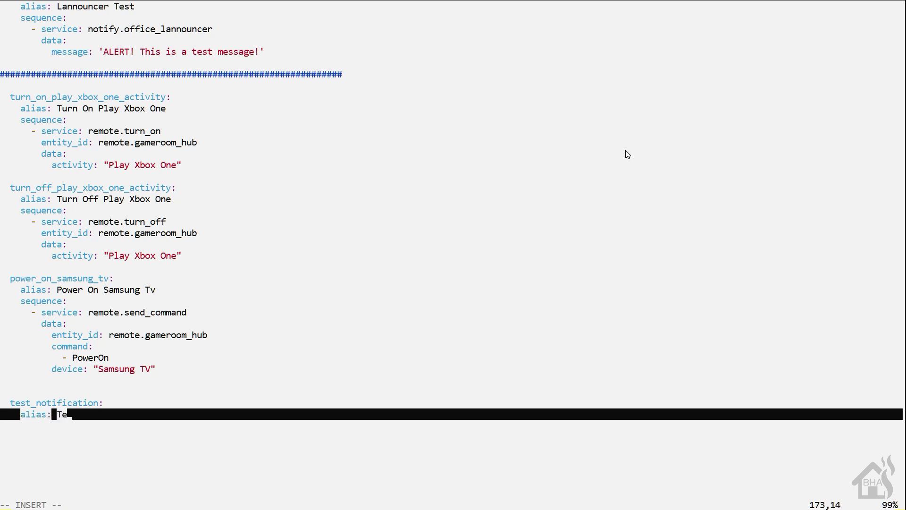
{"action": "type", "text": "st Notification"}
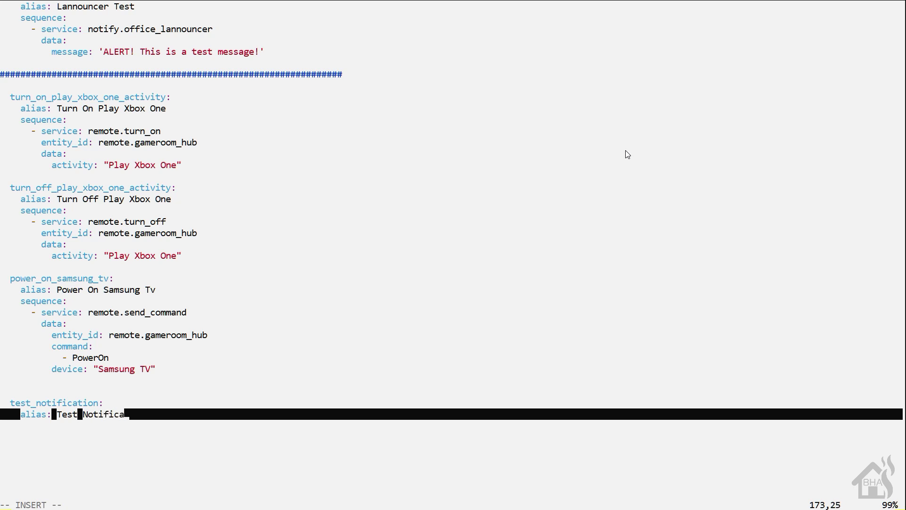
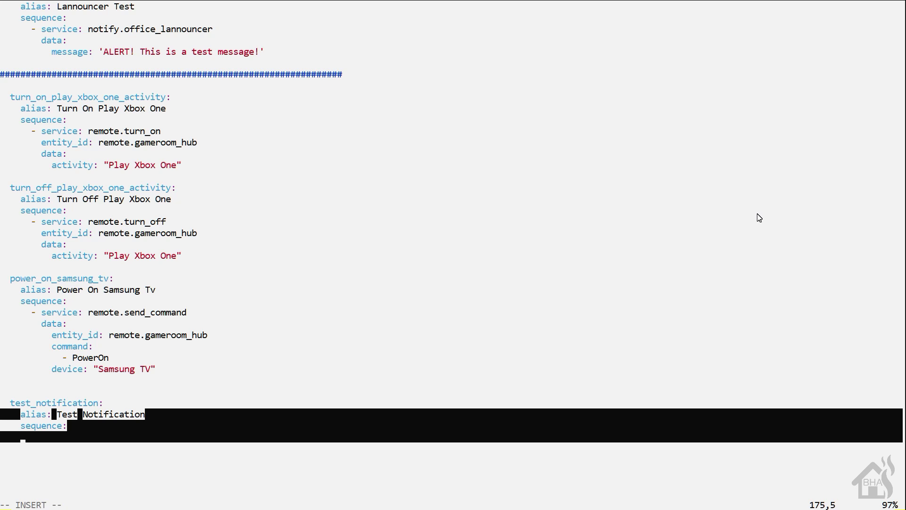
Add a service call under the test_notification sequence that targets the registered iPhone's notify.ios service.
{"action": "type", "text": "service: "}
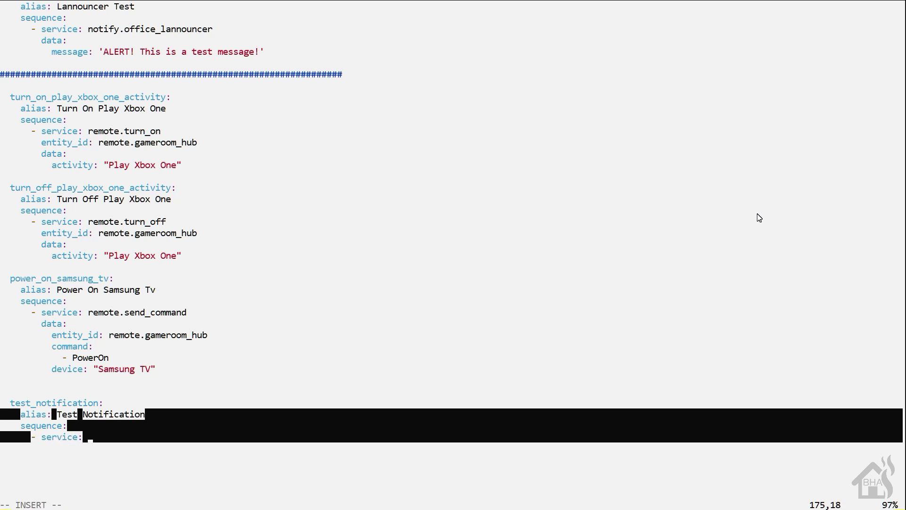
{"action": "type", "text": "notify"}
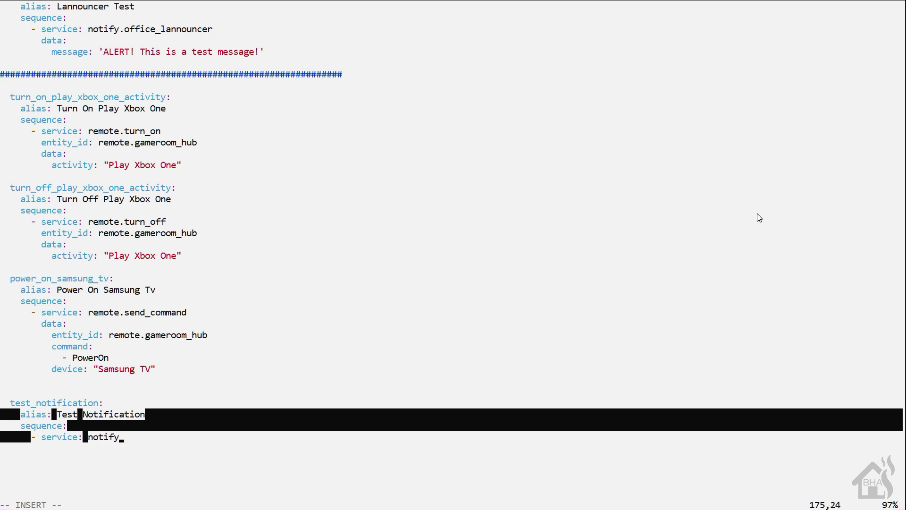
{"action": "type", "text": ".ios_adri"}
{"action": "scroll", "coordinate": [379, 389], "scroll_direction": "down", "scroll_amount": 1}
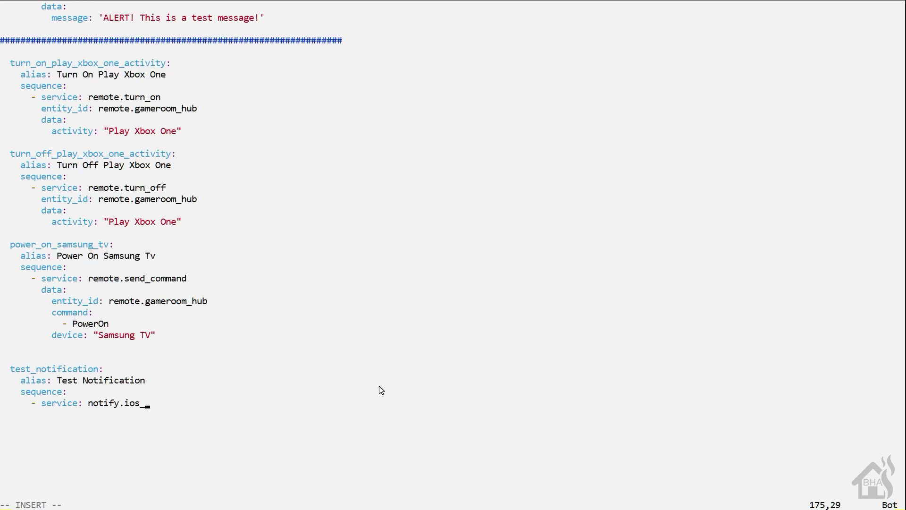
{"action": "type", "text": "ans_iphone"}
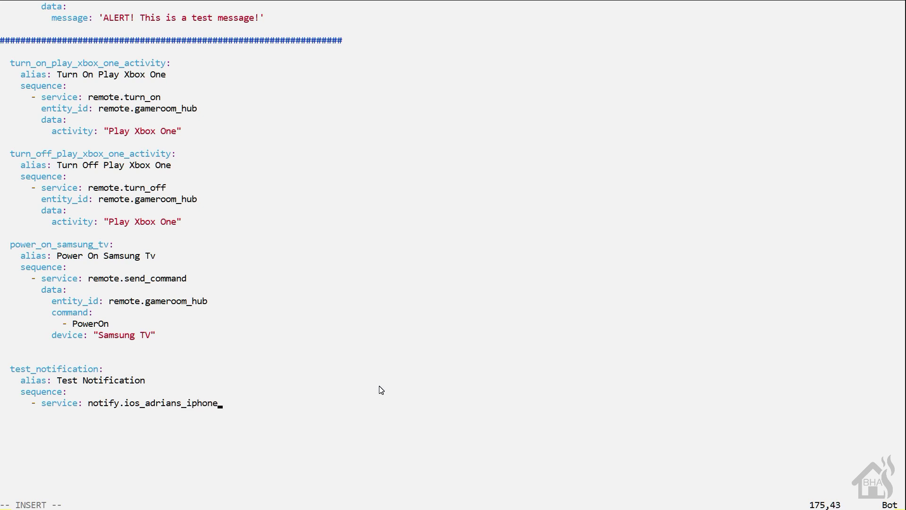
Add a data block to the service call with the title "Test Notification".
{"action": "key", "text": "Return"}
{"action": "type", "text": "data:"}
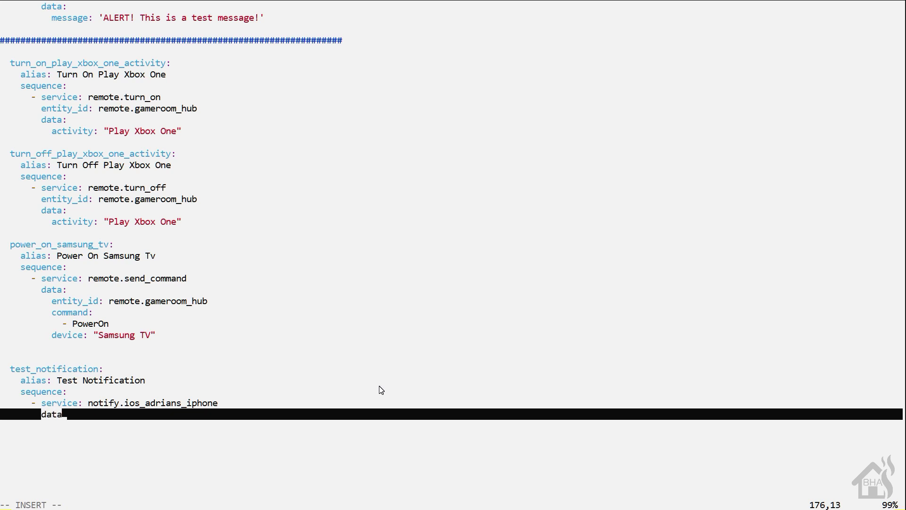
{"action": "key", "text": "Return"}
{"action": "key", "text": "BackSpace"}
{"action": "key", "text": "BackSpace"}
{"action": "key", "text": "BackSpace"}
{"action": "key", "text": "BackSpace"}
{"action": "key", "text": "BackSpace"}
{"action": "key", "text": "BackSpace"}
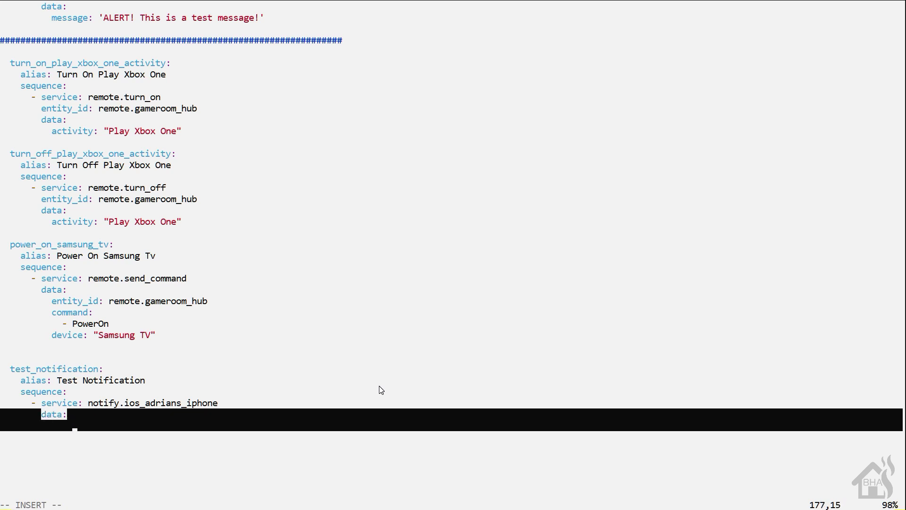
{"action": "key", "text": "BackSpace"}
{"action": "key", "text": "BackSpace"}
{"action": "type", "text": "title: \""}
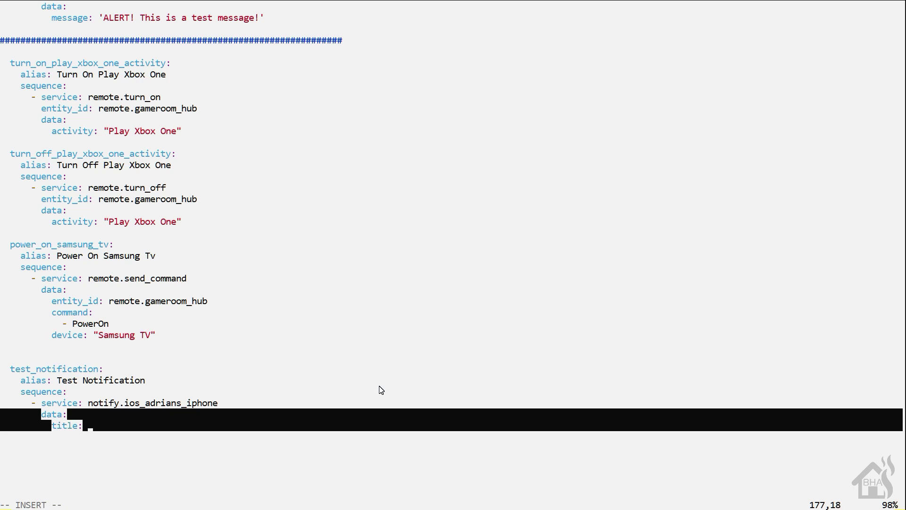
{"action": "type", "text": "Test "}
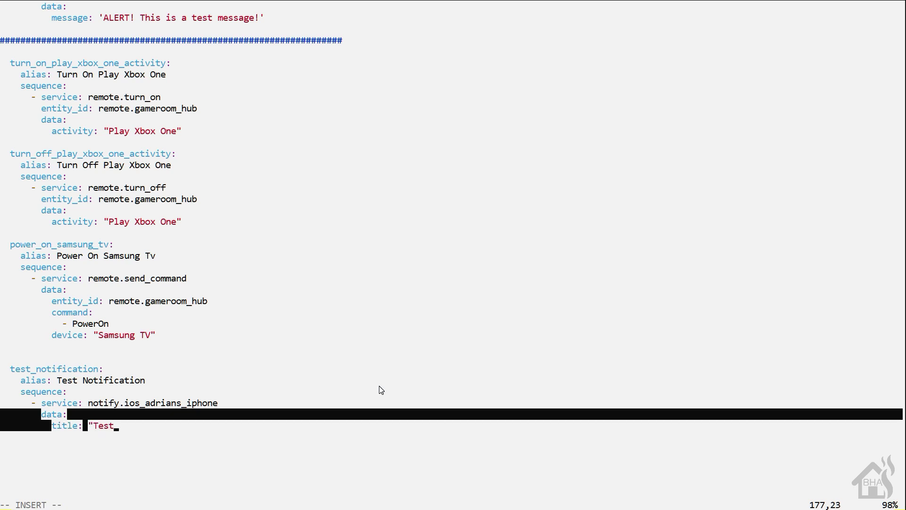
{"action": "type", "text": "Notification\""}
{"action": "key", "text": "Return"}
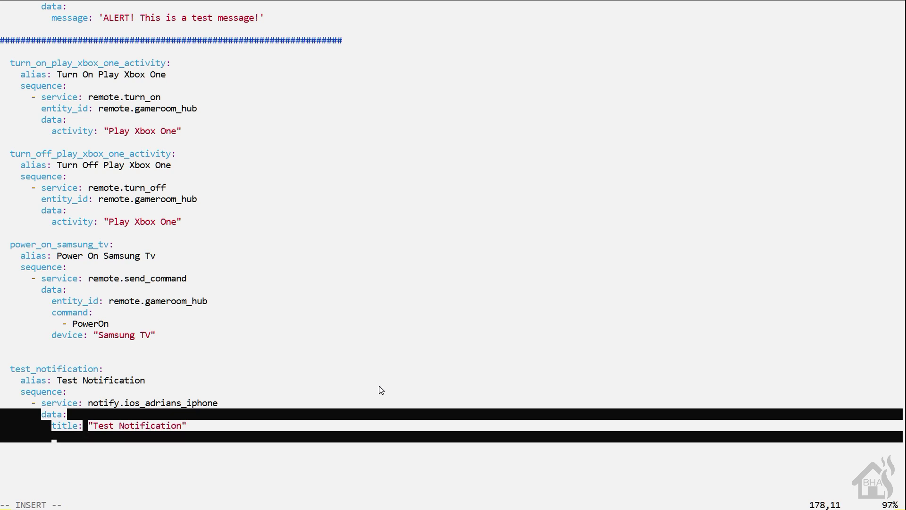
Add the message "This is a test!" below the notification title.
{"action": "type", "text": "message:"}
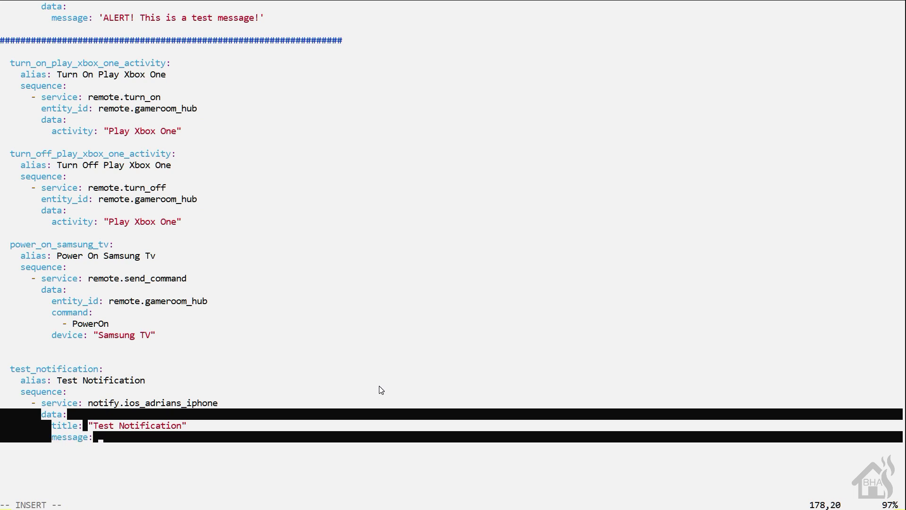
{"action": "type", "text": " \"This is "}
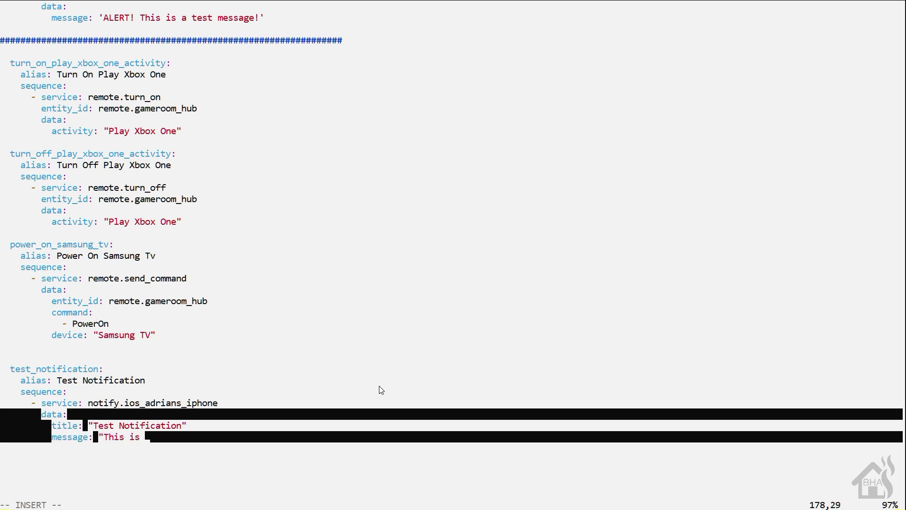
{"action": "type", "text": "a test"}
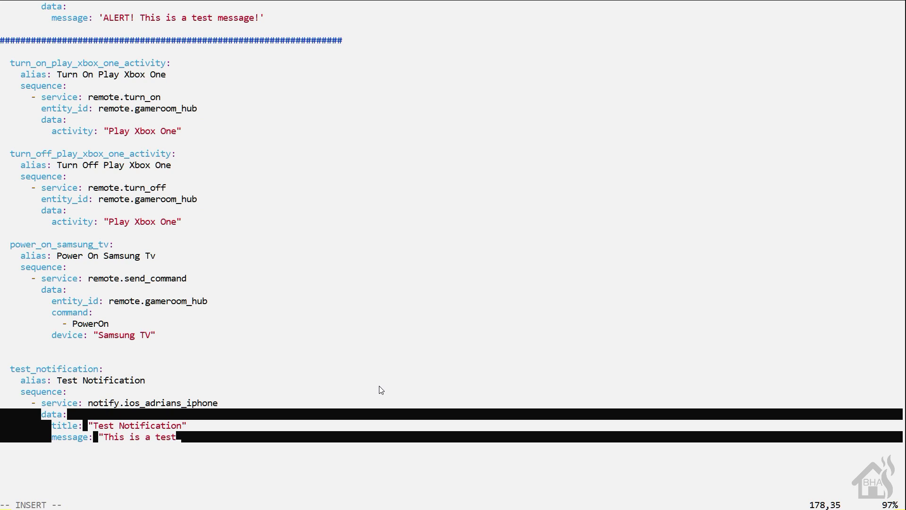
{"action": "type", "text": "!\""}
{"action": "key", "text": "Return"}
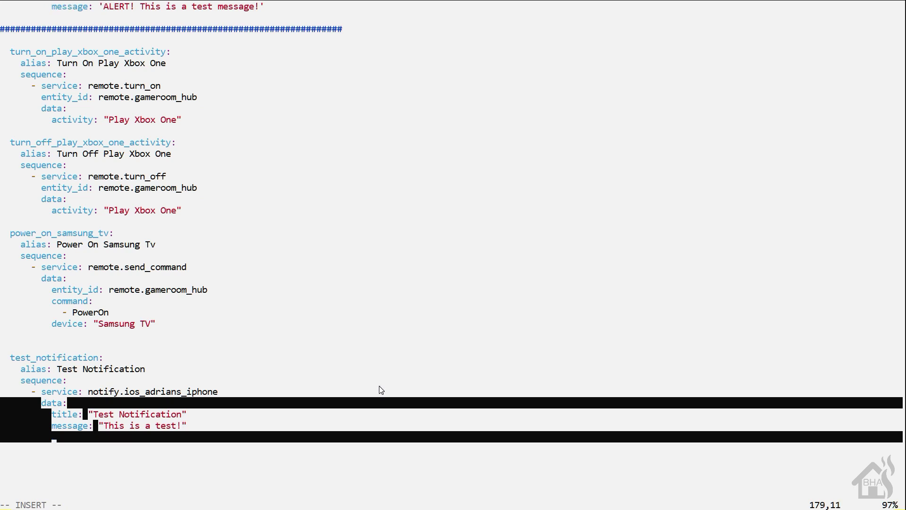
Add a nested data block below the message containing a push key with badge set to 25.
{"action": "type", "text": "data:"}
{"action": "key", "text": "Return"}
{"action": "key", "text": "BackSpace"}
{"action": "key", "text": "BackSpace"}
{"action": "key", "text": "BackSpace"}
{"action": "key", "text": "BackSpace"}
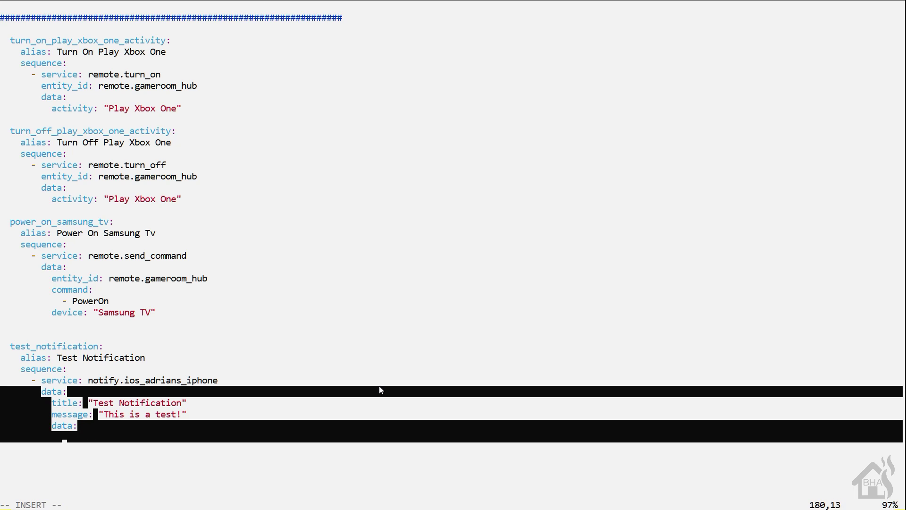
{"action": "type", "text": "push:"}
{"action": "key", "text": "Return"}
{"action": "key", "text": "BackSpace"}
{"action": "key", "text": "BackSpace"}
{"action": "key", "text": "BackSpace"}
{"action": "key", "text": "BackSpace"}
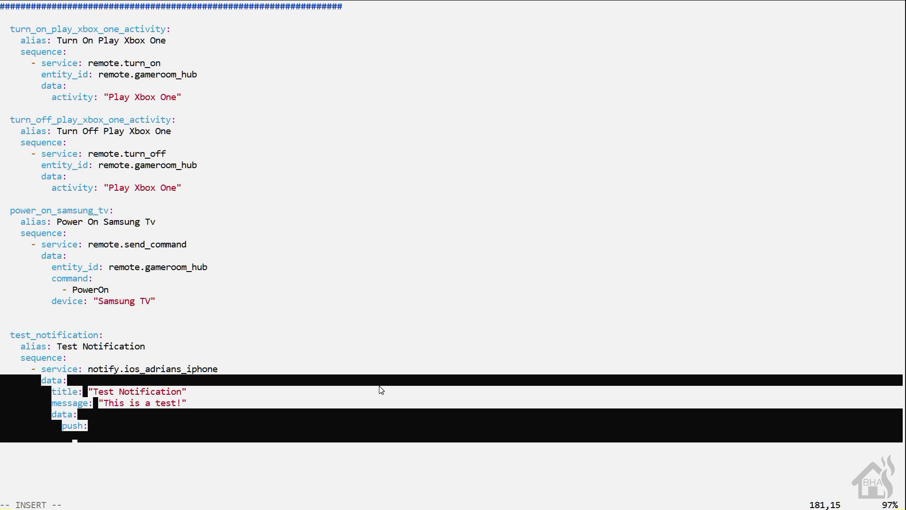
{"action": "type", "text": "badge: "}
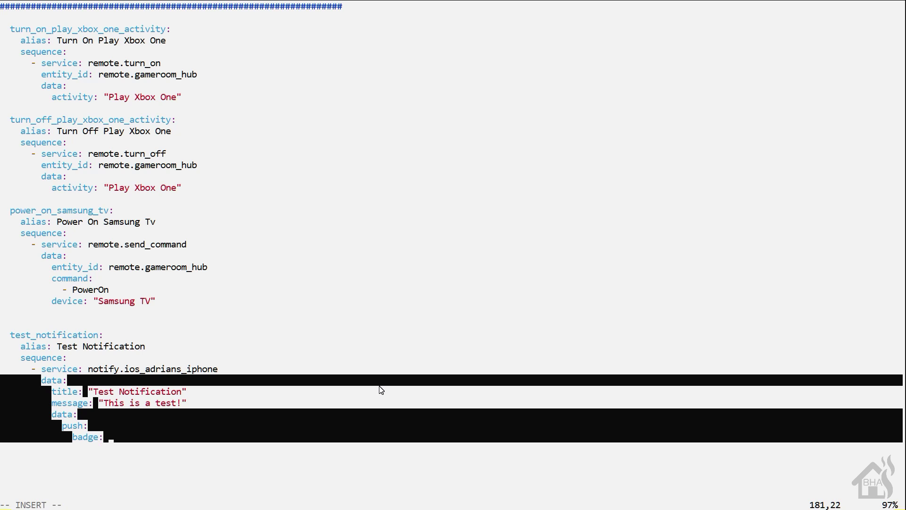
{"action": "type", "text": "25"}
Save test.yaml and quit vi.
{"action": "key", "text": "Escape"}
{"action": "type", "text": ":wq"}
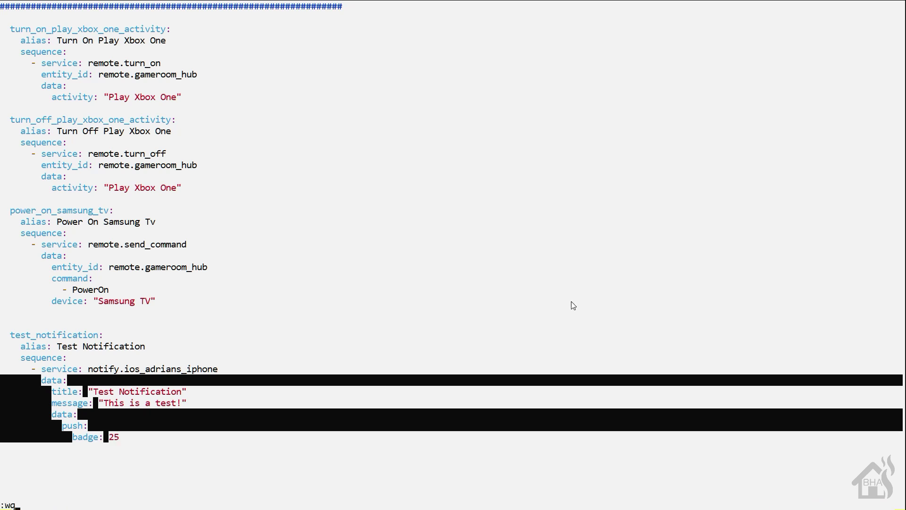
{"action": "key", "text": "Return"}
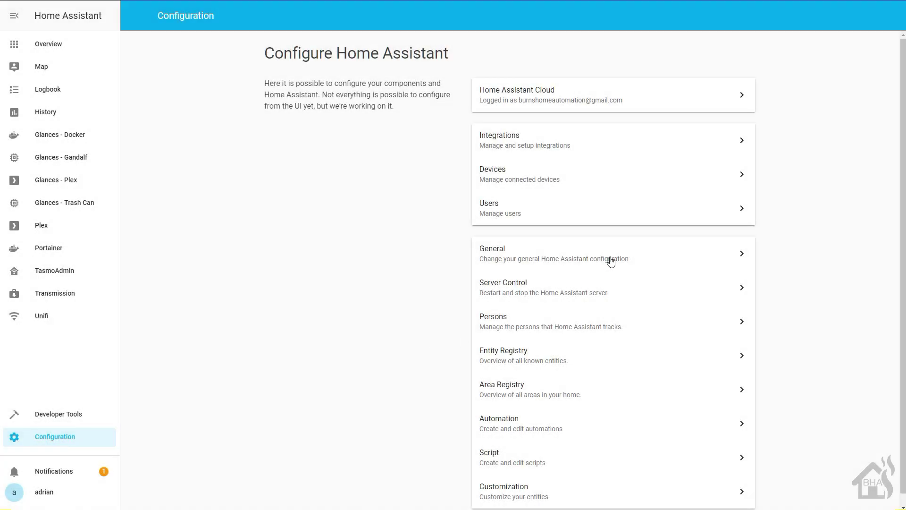
In Home Assistant's Server Control page, validate the configuration and reload the scripts.
{"action": "left_click", "coordinate": [530, 289]}
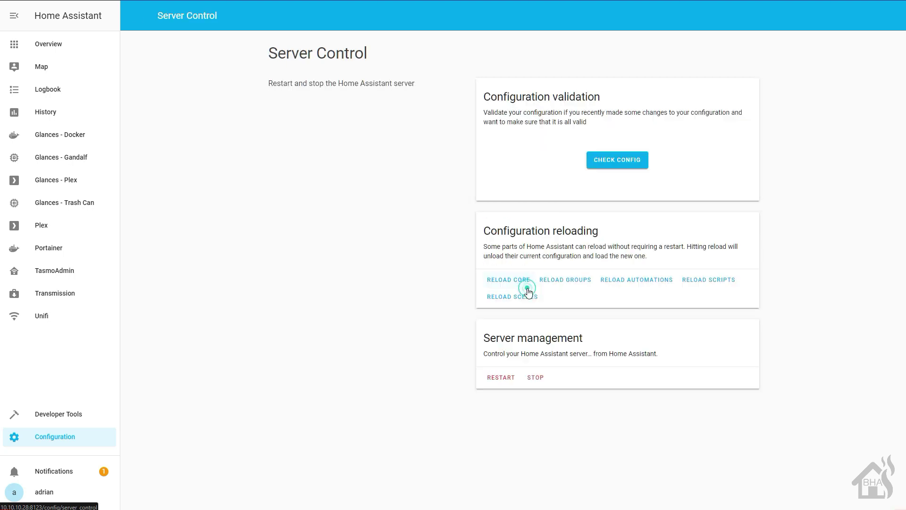
{"action": "left_click", "coordinate": [625, 160]}
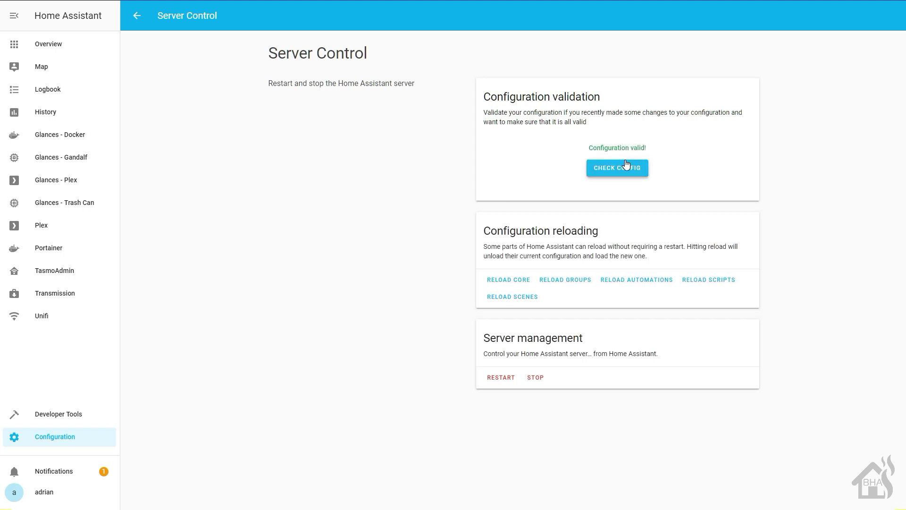
{"action": "left_click", "coordinate": [713, 280]}
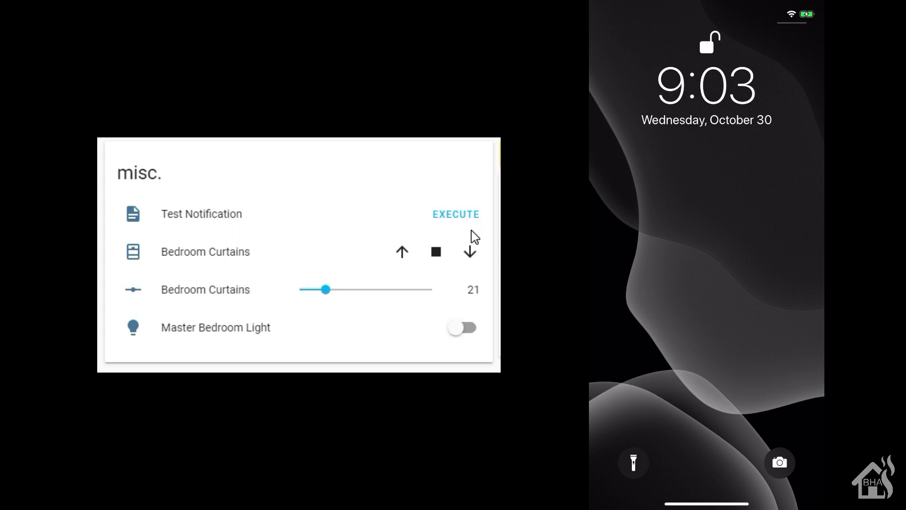
Execute the Test Notification script from the misc. card.
{"action": "left_click", "coordinate": [455, 218]}
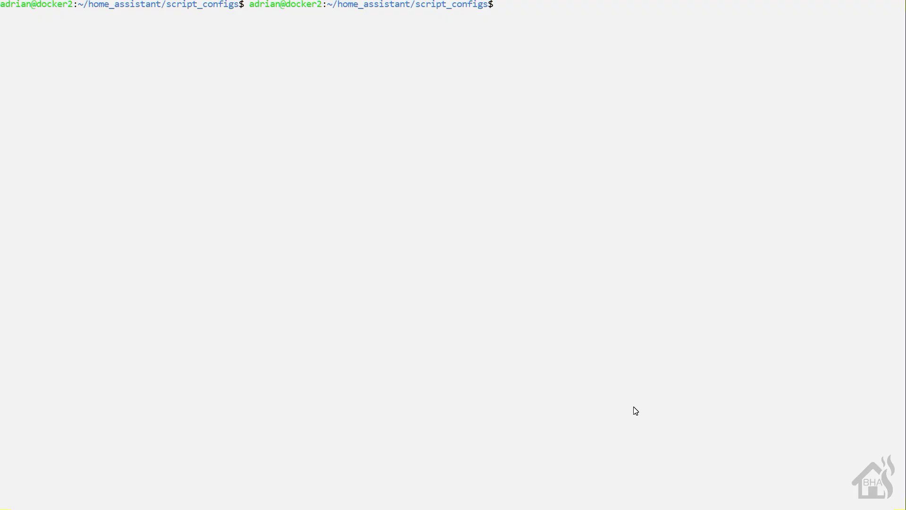
Back in the terminal, move up from script_configs to the home_assistant folder and clear the screen.
{"action": "type", "text": "cd .."}
{"action": "key", "text": "Return"}
{"action": "type", "text": "clear"}
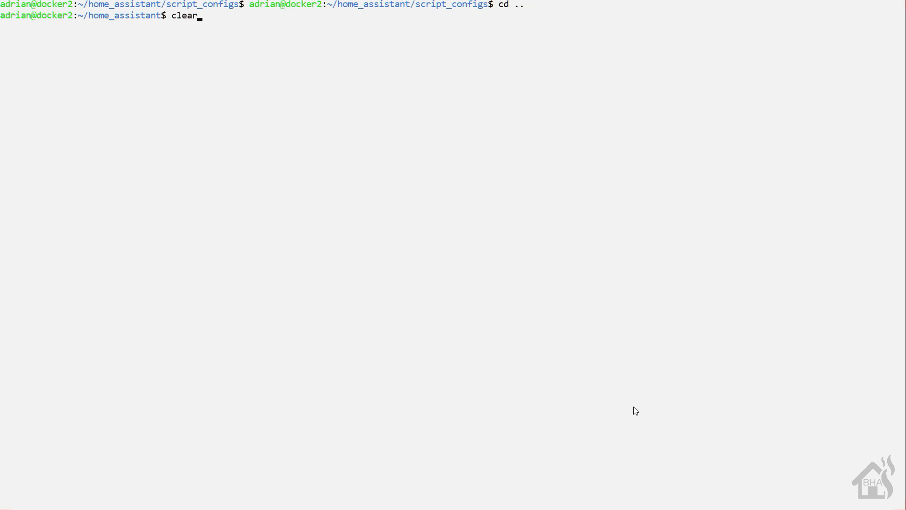
{"action": "key", "text": "Return"}
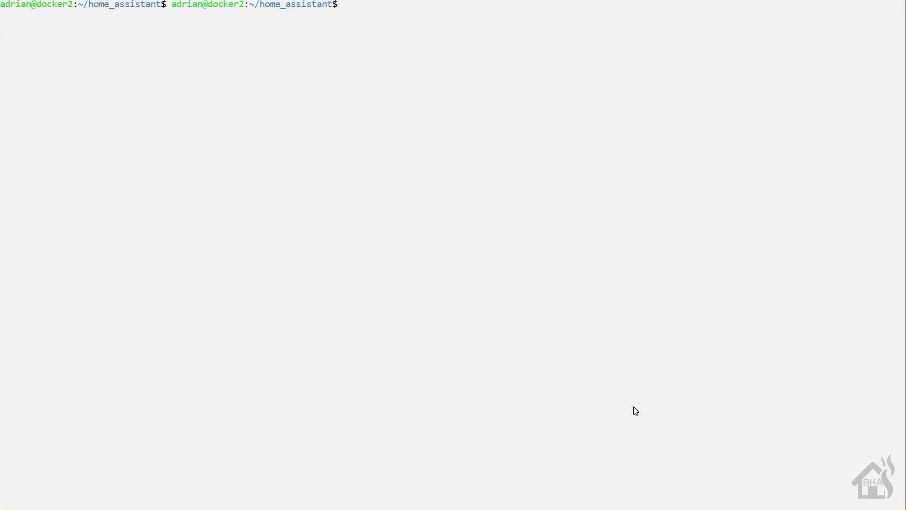
Open configuration.yaml in vi with sudo, authenticating with the account password.
{"action": "type", "text": "sudo vi con"}
{"action": "key", "text": "Tab"}
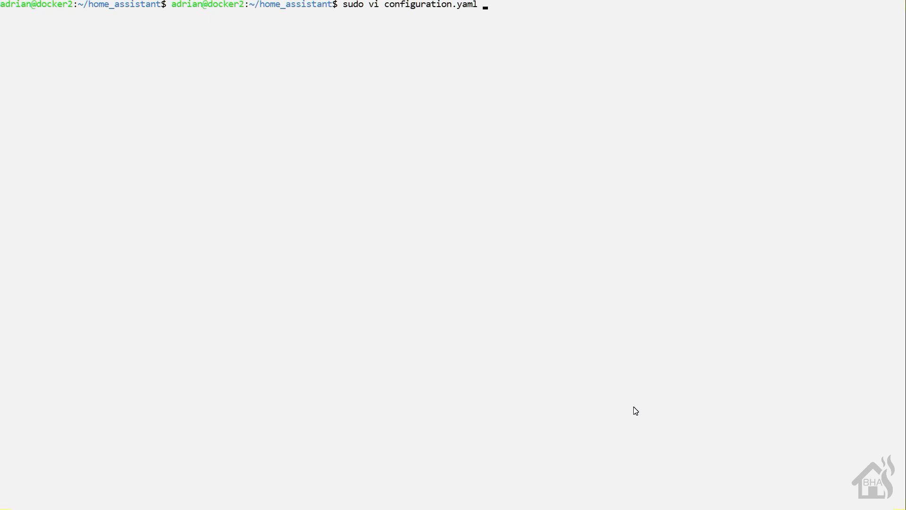
{"action": "key", "text": "Return"}
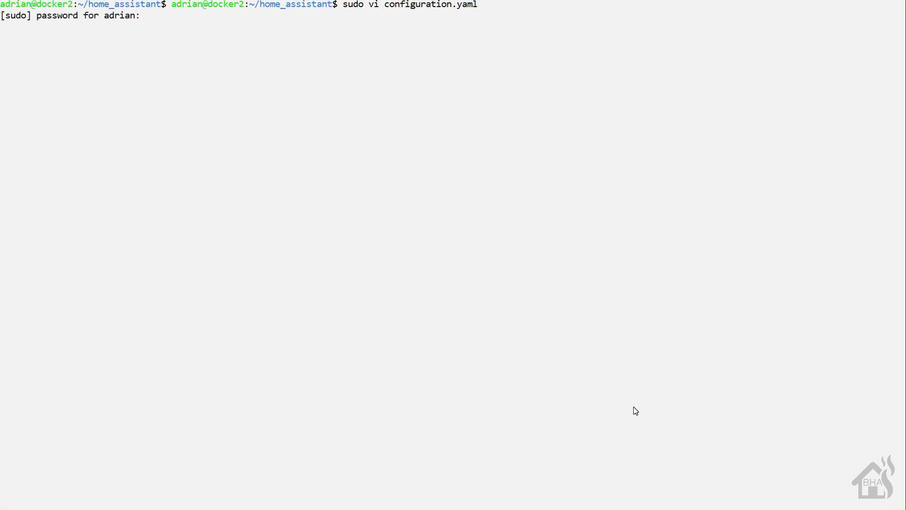
{"action": "key", "text": "Return"}
Insert a block of blank lines between the wake_on_lan and homekit entries near the end of the file.
{"action": "key", "text": "shift+g"}
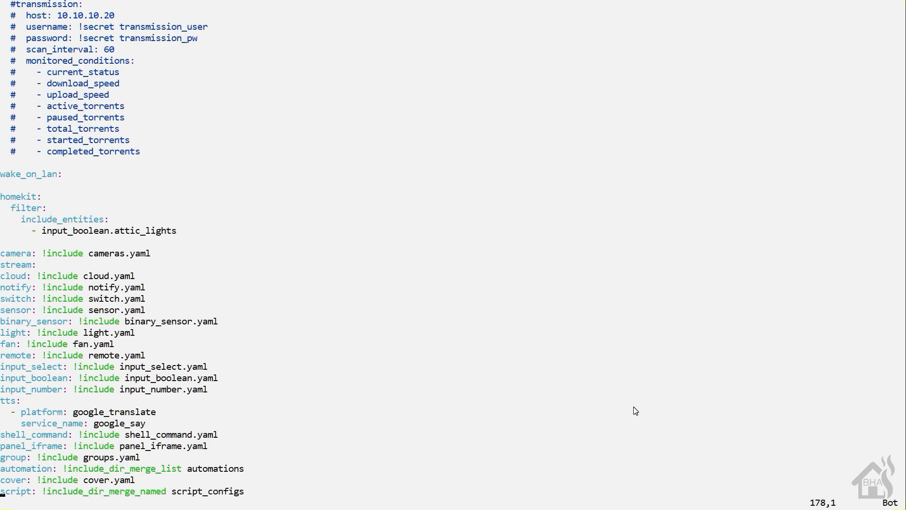
{"action": "key", "text": "Up"}
{"action": "key", "text": "Up"}
{"action": "key", "text": "Up"}
{"action": "key", "text": "Up"}
{"action": "key", "text": "Up"}
{"action": "key", "text": "Up"}
{"action": "key", "text": "Up"}
{"action": "key", "text": "Up"}
{"action": "key", "text": "Up"}
{"action": "key", "text": "Up"}
{"action": "key", "text": "Up"}
{"action": "key", "text": "Up"}
{"action": "key", "text": "Up"}
{"action": "key", "text": "Up"}
{"action": "key", "text": "Up"}
{"action": "key", "text": "Up"}
{"action": "key", "text": "Up"}
{"action": "key", "text": "Up"}
{"action": "key", "text": "Up"}
{"action": "key", "text": "Up"}
{"action": "key", "text": "Up"}
{"action": "key", "text": "Up"}
{"action": "key", "text": "Up"}
{"action": "key", "text": "Up"}
{"action": "key", "text": "Up"}
{"action": "key", "text": "Up"}
{"action": "key", "text": "Up"}
{"action": "key", "text": "i"}
{"action": "right_click", "coordinate": [635, 411]}
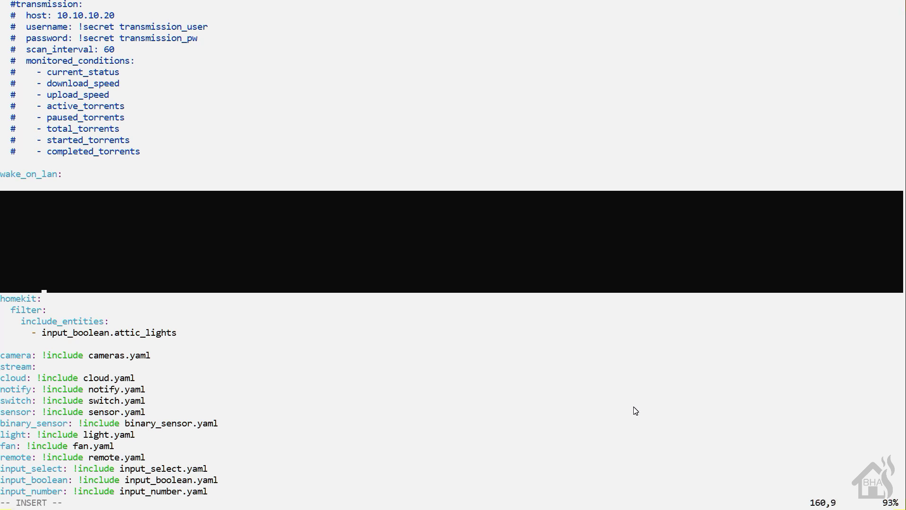
Add an ios section with a nested push key in the blank area below wake_on_lan.
{"action": "key", "text": "Up"}
{"action": "key", "text": "Up"}
{"action": "key", "text": "Up"}
{"action": "key", "text": "Up"}
{"action": "key", "text": "Up"}
{"action": "key", "text": "Up"}
{"action": "key", "text": "Up"}
{"action": "key", "text": "Up"}
{"action": "type", "text": "i"}
{"action": "type", "text": "s:"}
{"action": "key", "text": "Return"}
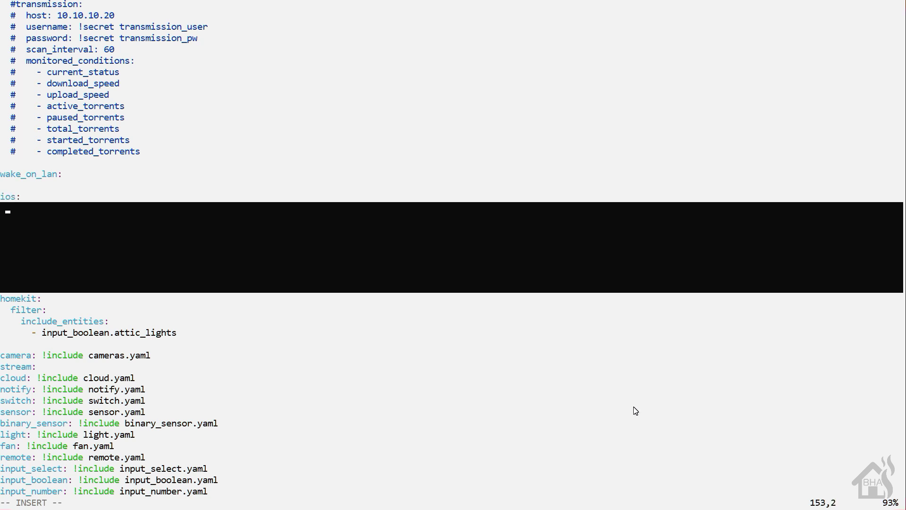
{"action": "type", "text": "push:"}
{"action": "key", "text": "Return"}
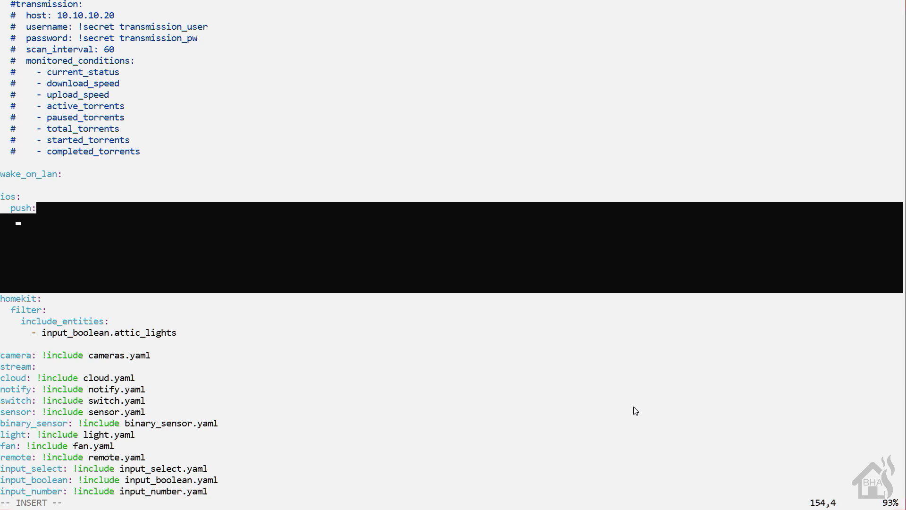
Add a categories key under push and set the indentation for its first list item.
{"action": "type", "text": "categories"}
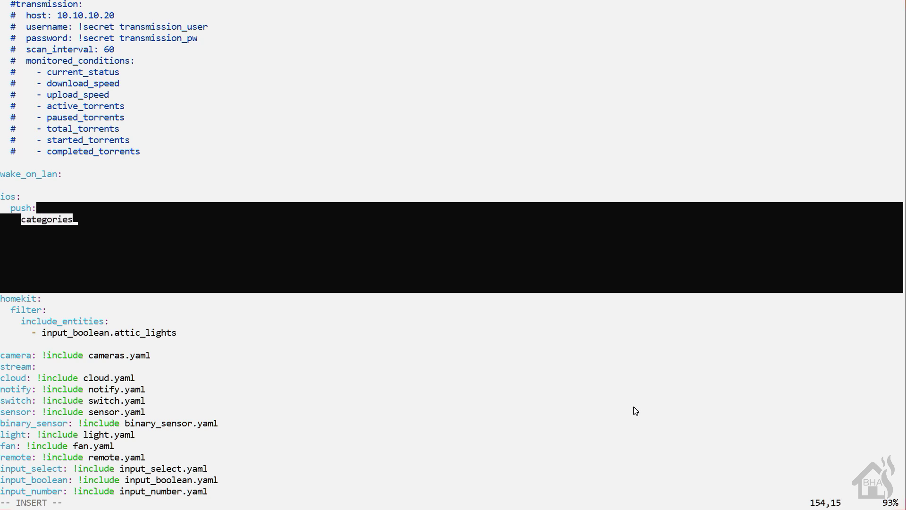
{"action": "type", "text": ":"}
{"action": "key", "text": "Return"}
{"action": "key", "text": "BackSpace"}
{"action": "key", "text": "BackSpace"}
{"action": "key", "text": "BackSpace"}
{"action": "key", "text": "BackSpace"}
{"action": "key", "text": "BackSpace"}
{"action": "key", "text": "BackSpace"}
{"action": "key", "text": "BackSpace"}
{"action": "key", "text": "BackSpace"}
Add a first category to the categories list with both its name and its identifier set to kitchenlights.
{"action": "type", "text": "- name"}
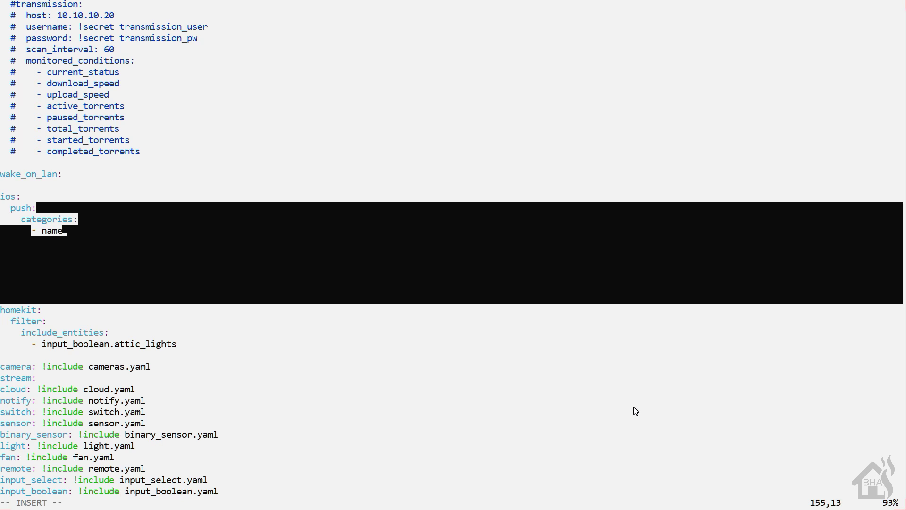
{"action": "type", "text": ": kitchen"}
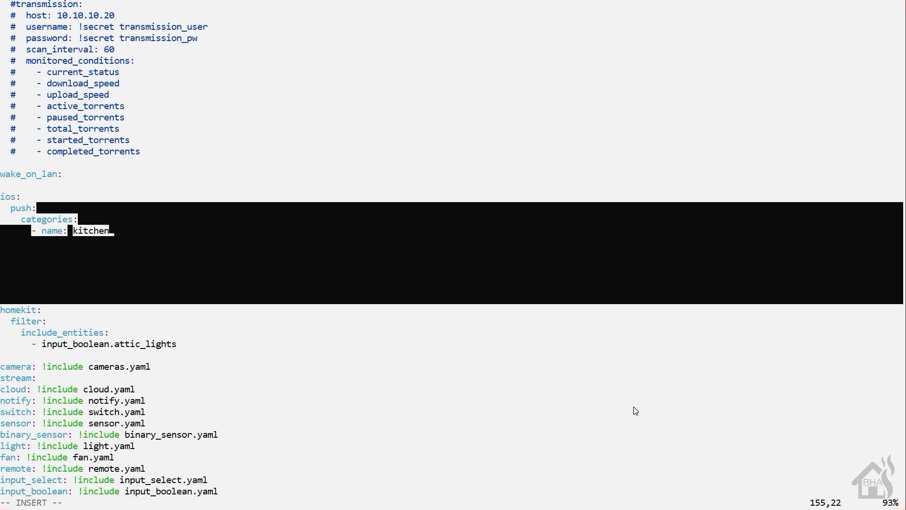
{"action": "type", "text": "lights"}
{"action": "key", "text": "Return"}
{"action": "type", "text": "identifier:"}
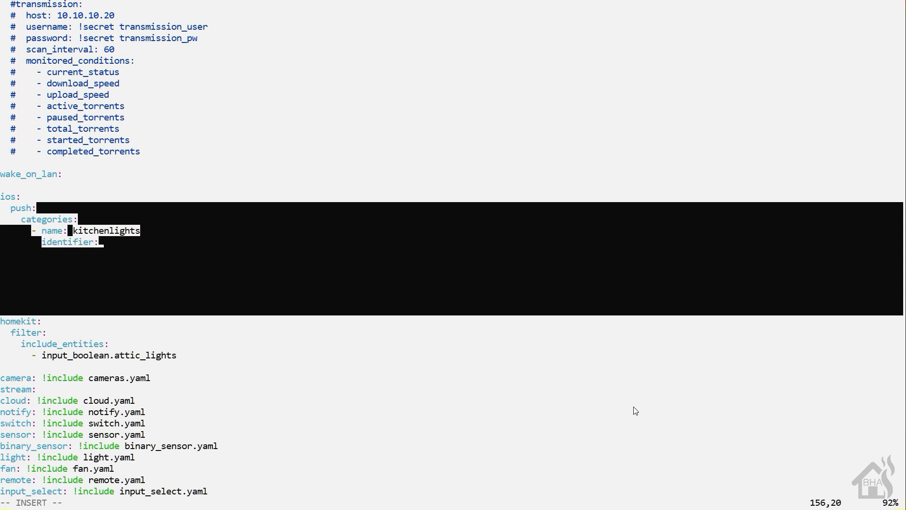
{"action": "type", "text": " kitchenl"}
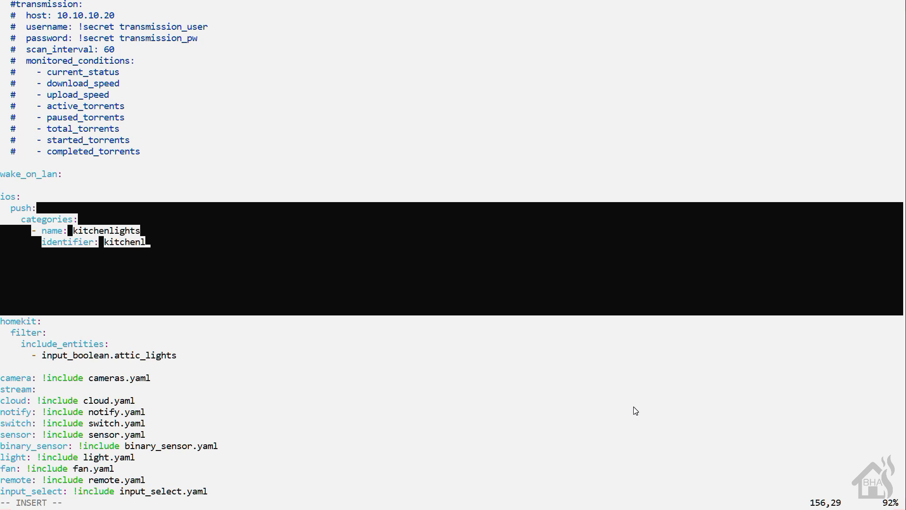
{"action": "type", "text": "ights"}
{"action": "key", "text": "Return"}
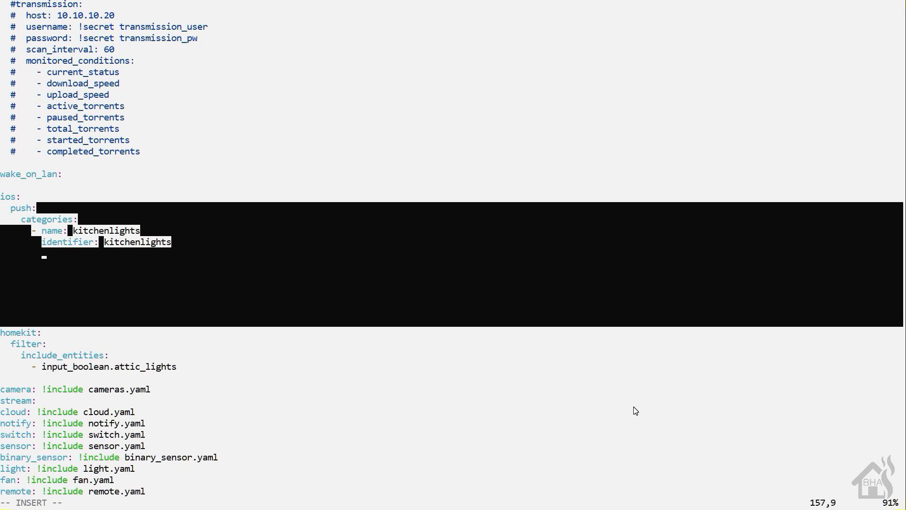
Add an actions key to the kitchenlights category with a nested first list item whose identifier is LIGHTSOFF.
{"action": "type", "text": "actions:"}
{"action": "key", "text": "Return"}
{"action": "key", "text": "BackSpace"}
{"action": "key", "text": "BackSpace"}
{"action": "key", "text": "BackSpace"}
{"action": "key", "text": "BackSpace"}
{"action": "key", "text": "BackSpace"}
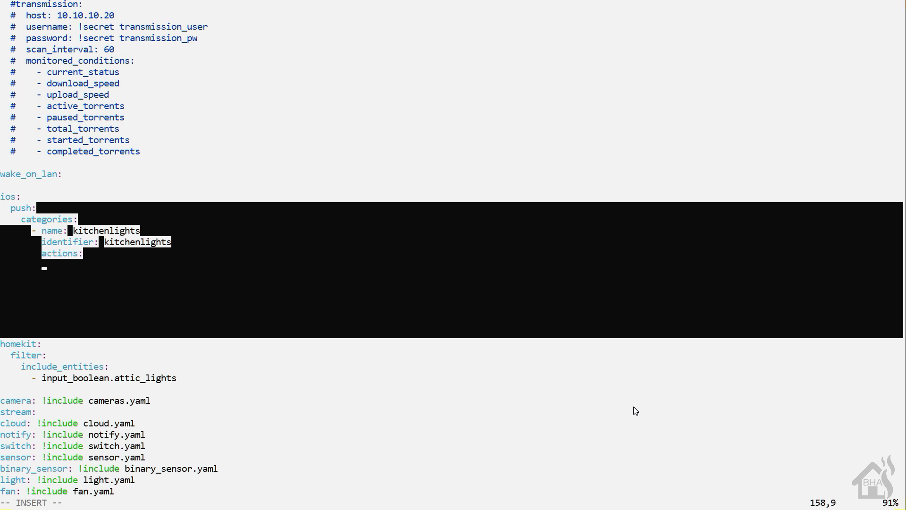
{"action": "type", "text": "- identifier: "}
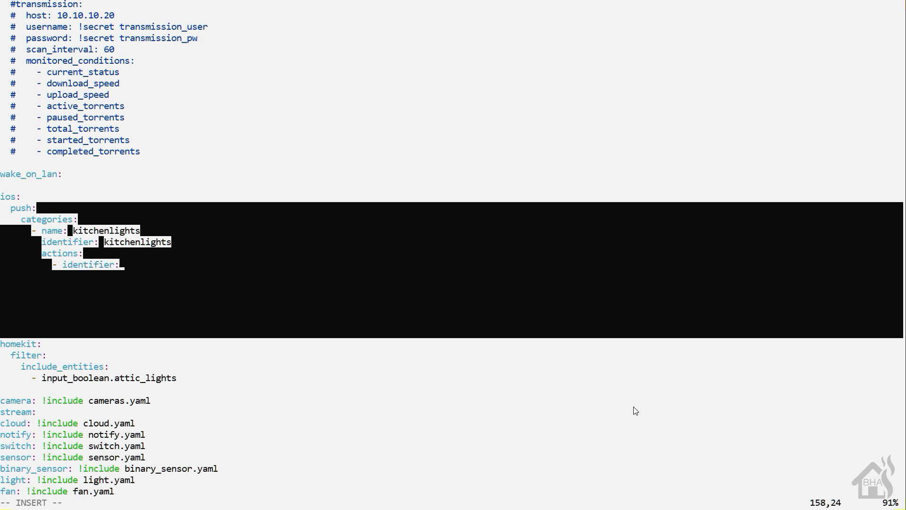
{"action": "type", "text": "LIGHTSOFF"}
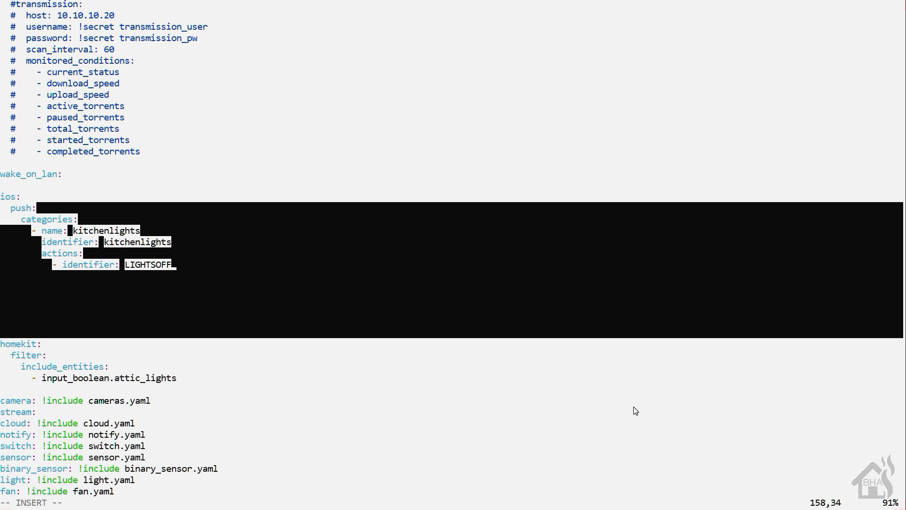
{"action": "key", "text": "Return"}
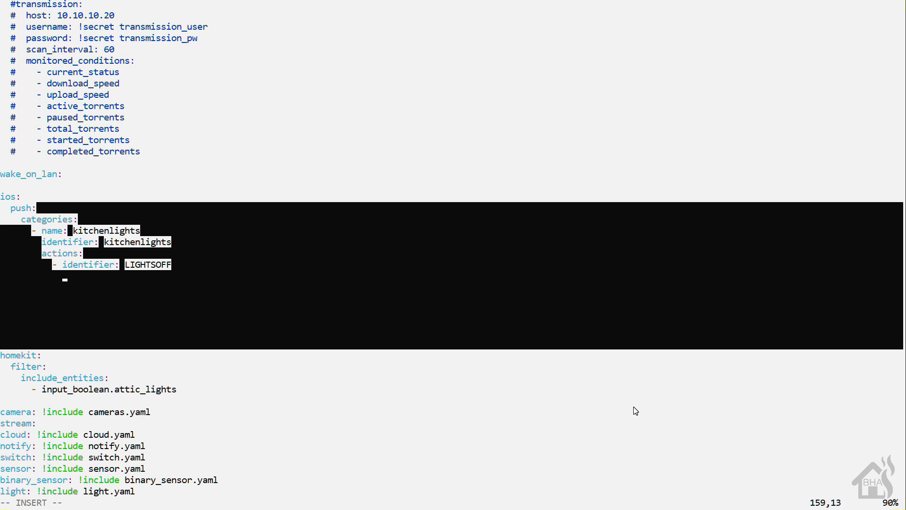
Give the LIGHTSOFF action the title "Turn Lights Off" and the activationMode 'background'.
{"action": "type", "text": "title: "}
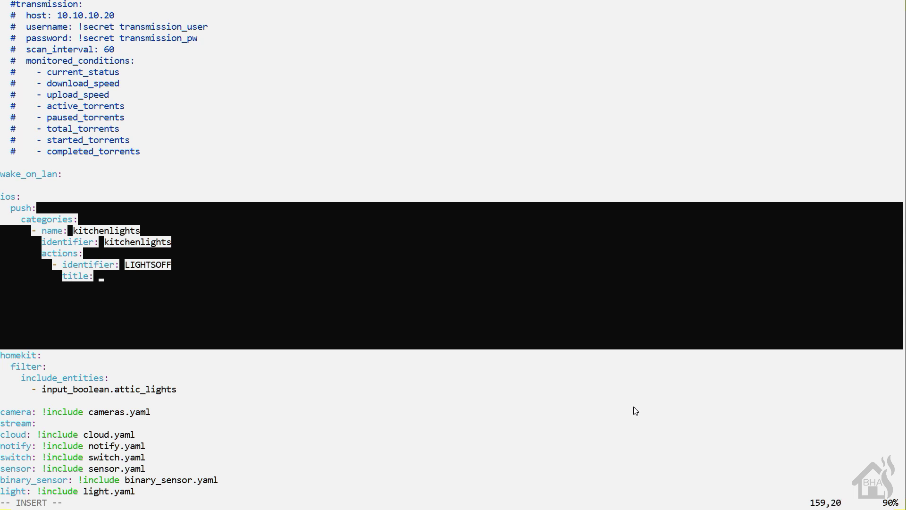
{"action": "type", "text": "\"Turn Lights Off\""}
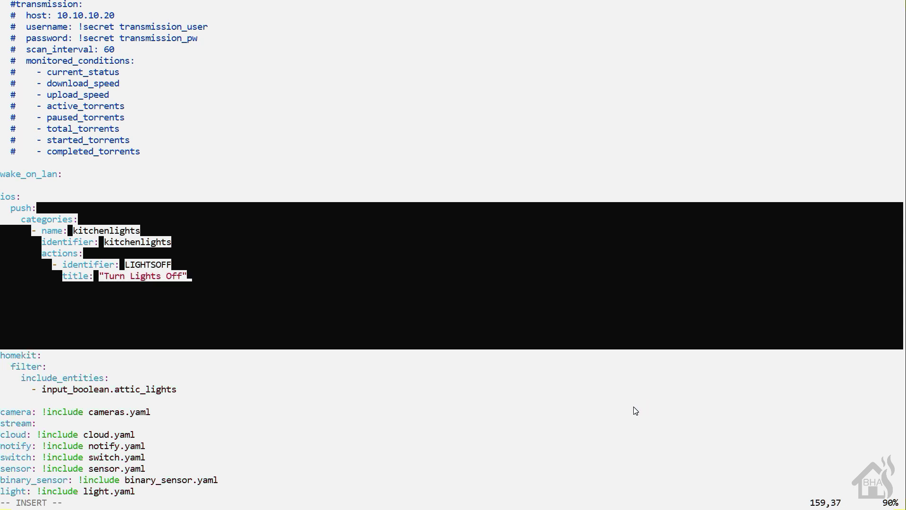
{"action": "key", "text": "Return"}
{"action": "type", "text": "act"}
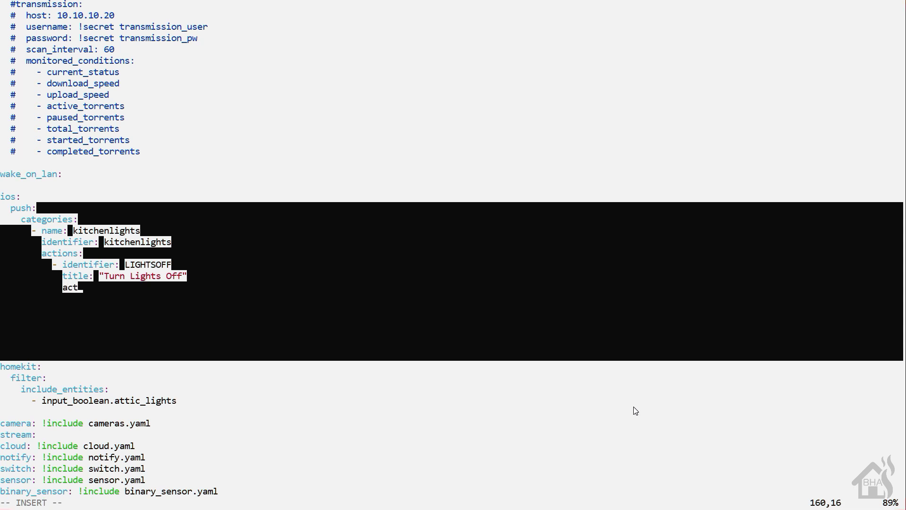
{"action": "type", "text": "ivationMode"}
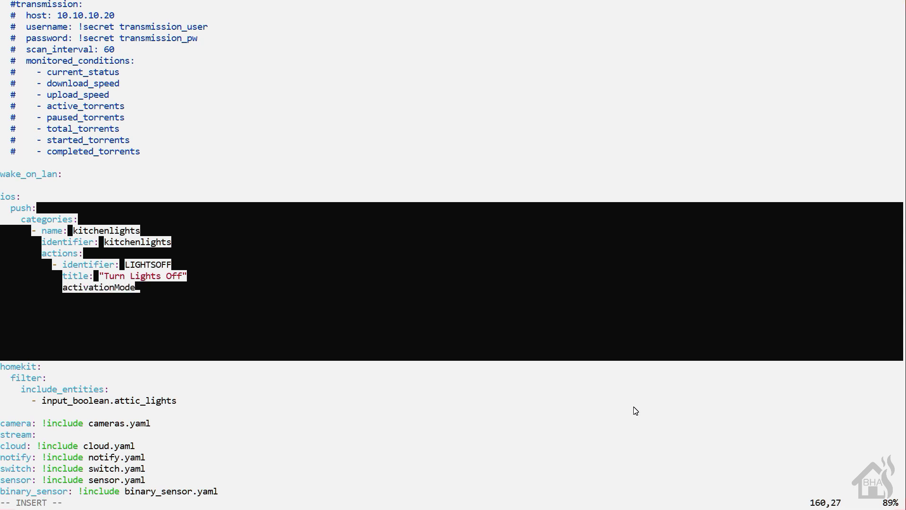
{"action": "type", "text": ": 'back"}
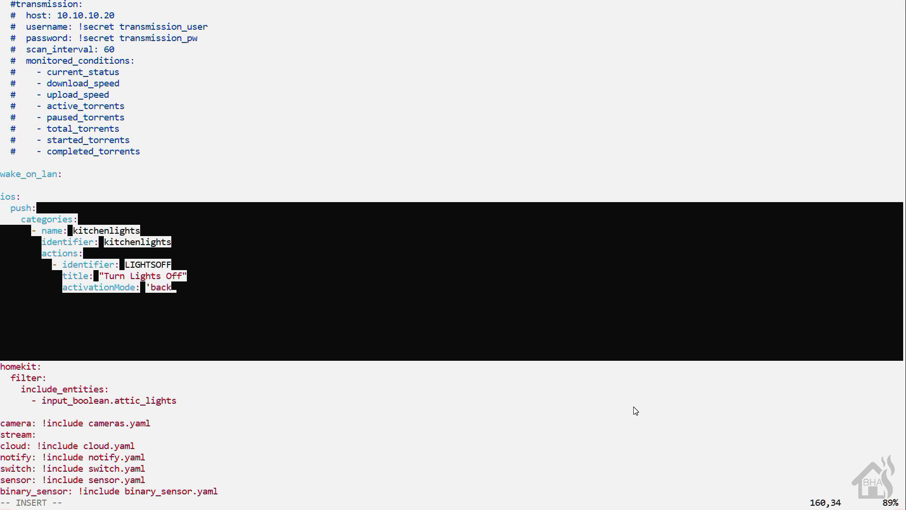
{"action": "type", "text": "ground'"}
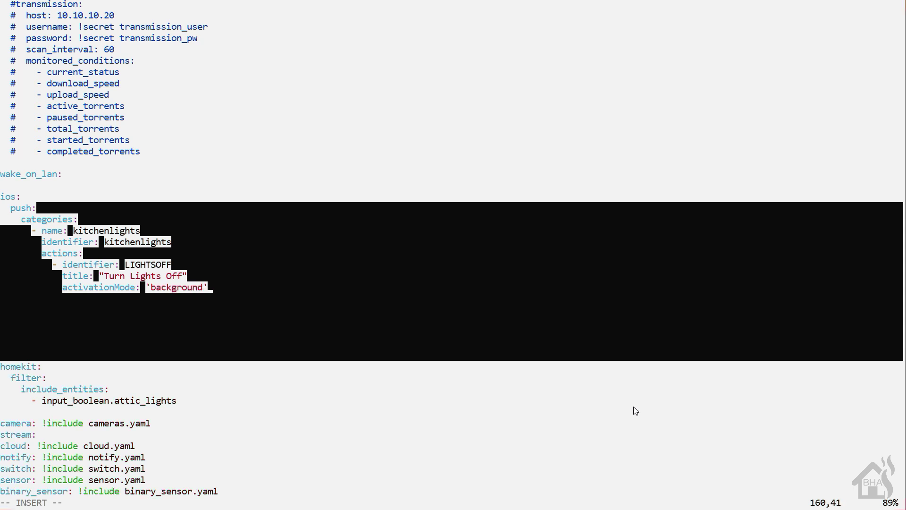
{"action": "key", "text": "Return"}
Complete the LIGHTSOFF action with authenticationRequired: no, destructive: yes and bahavior: 'default'.
{"action": "type", "text": "a"}
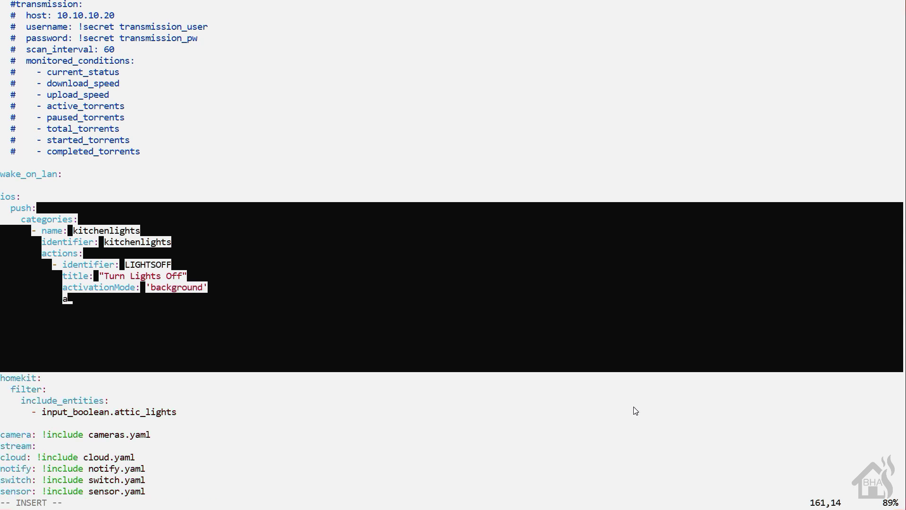
{"action": "type", "text": "uthenticationRequired: no"}
{"action": "key", "text": "Return"}
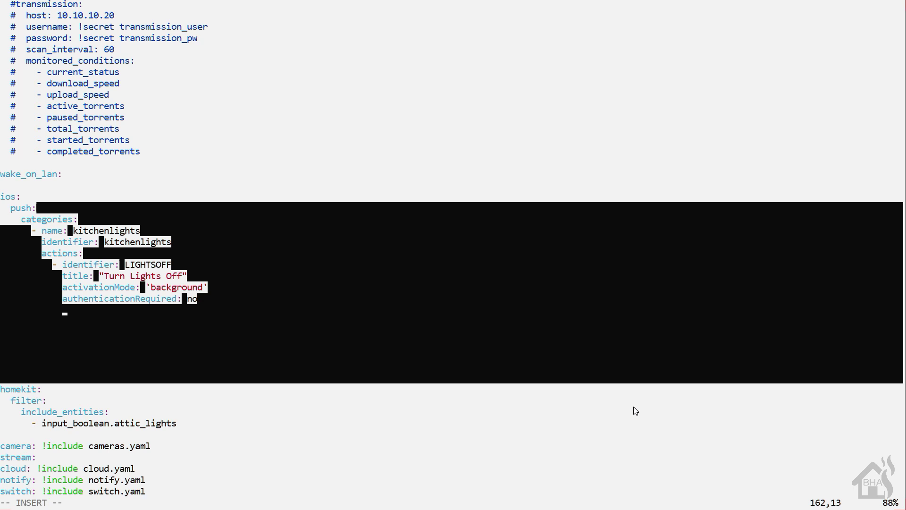
{"action": "type", "text": "destructive"}
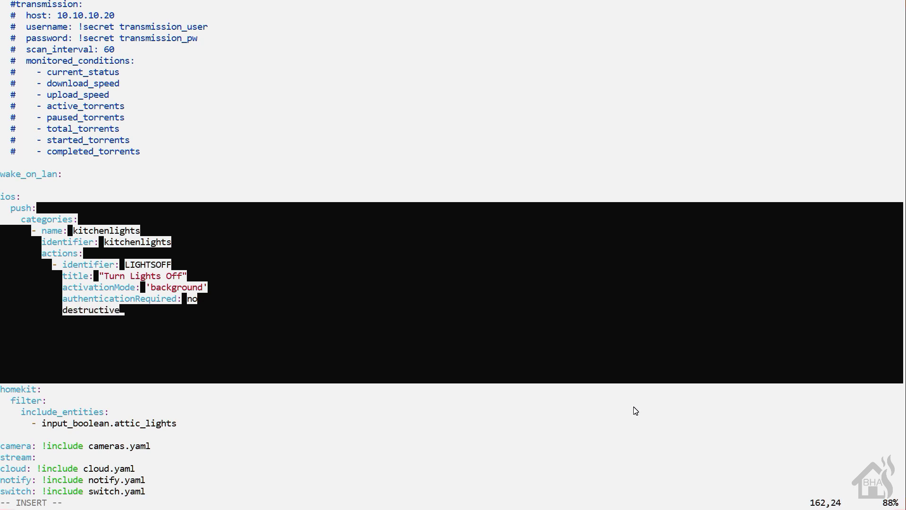
{"action": "type", "text": ": yes"}
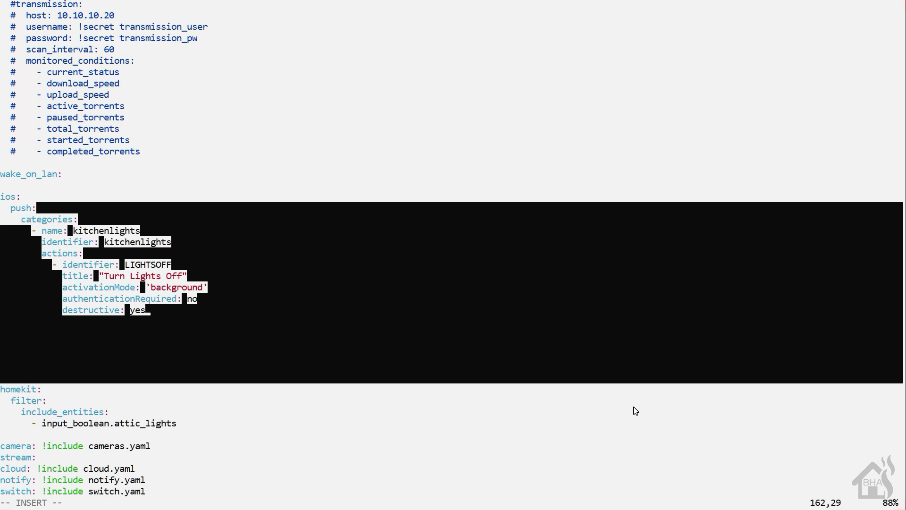
{"action": "key", "text": "Return"}
{"action": "type", "text": "ba"}
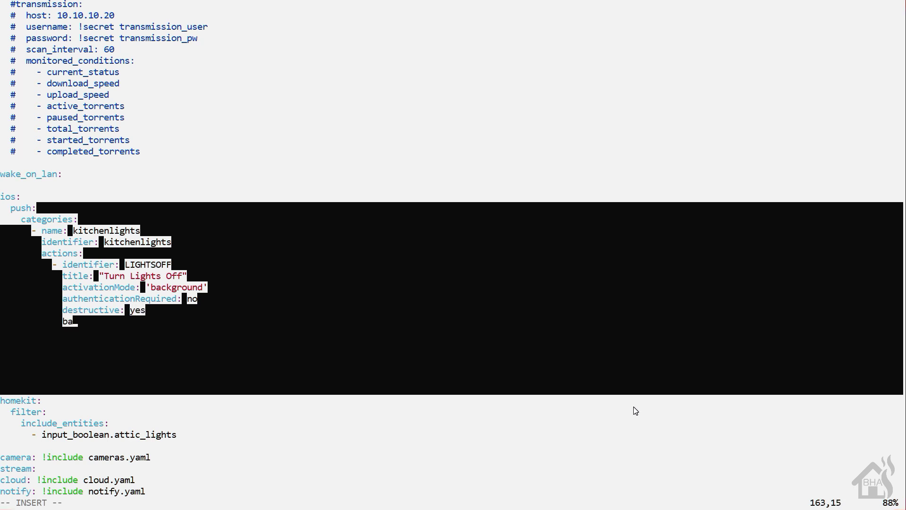
{"action": "type", "text": "havior: "}
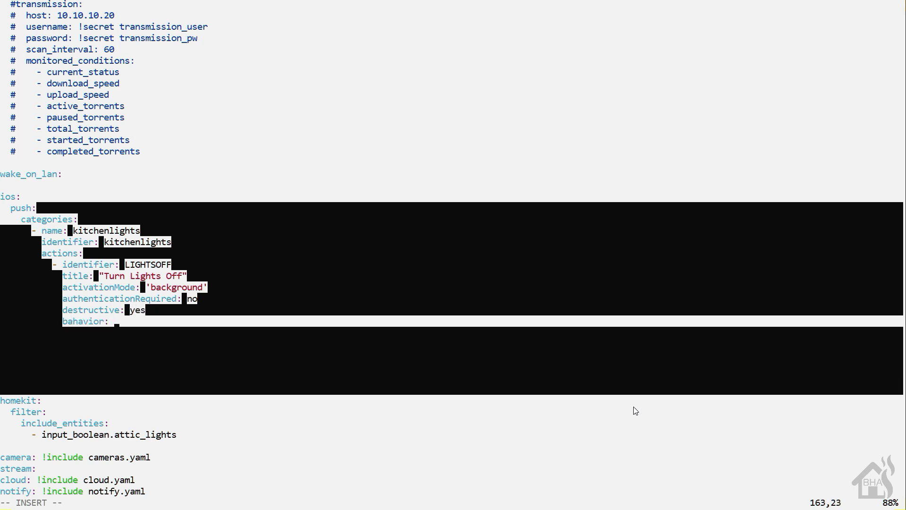
{"action": "type", "text": "'default'"}
Save configuration.yaml and quit vi, and open misc_automations.yaml in vi with sudo.
{"action": "key", "text": "Escape"}
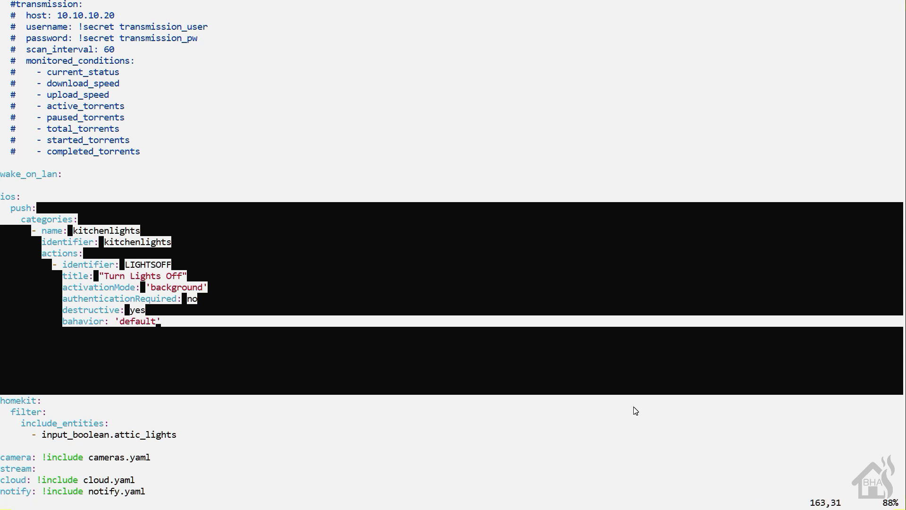
{"action": "type", "text": ":wq!"}
{"action": "key", "text": "Return"}
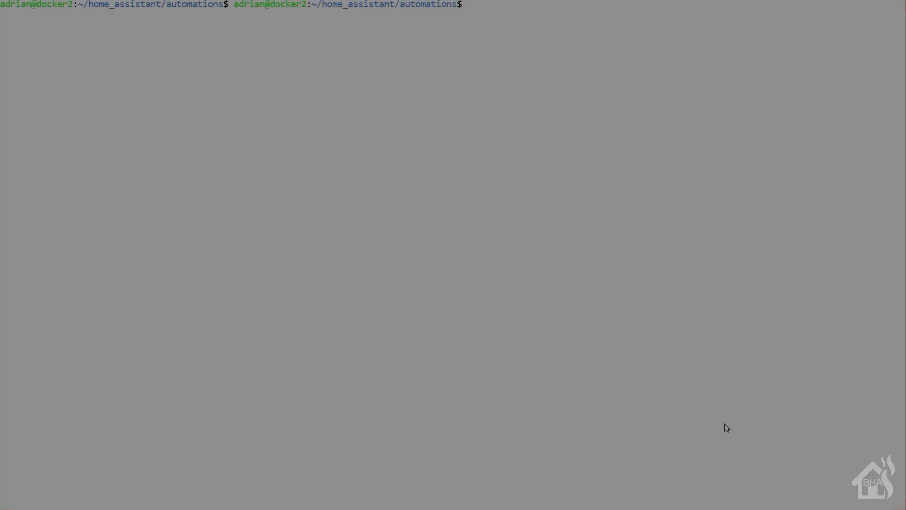
{"action": "type", "text": "sudo vi misc"}
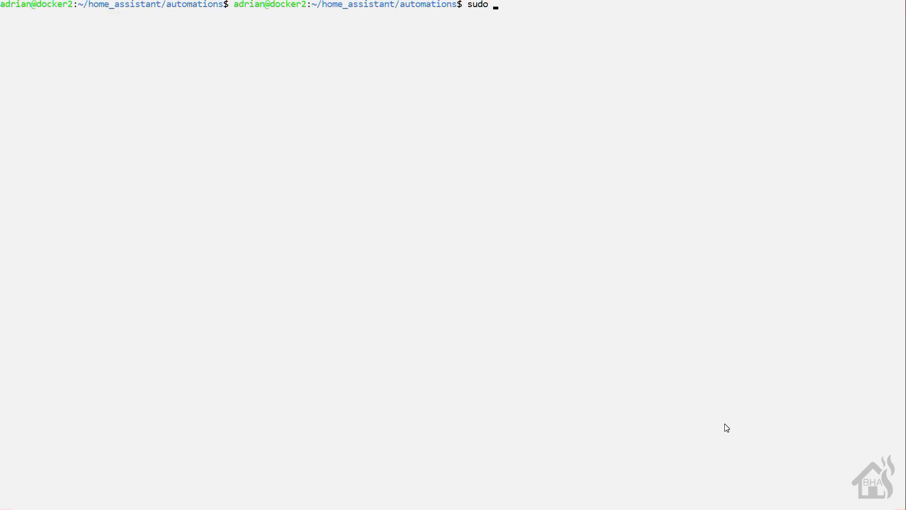
{"action": "key", "text": "Tab"}
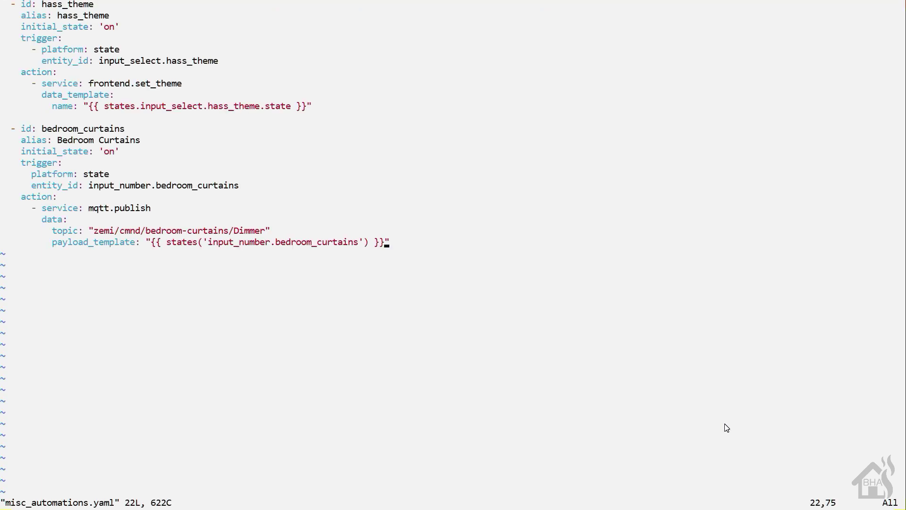
Start a new automation entry with id push_notify_action, one blank line below the bedroom_curtains automation and at the same indentation.
{"action": "key", "text": "i"}
{"action": "key", "text": "Return"}
{"action": "key", "text": "Return"}
{"action": "key", "text": "BackSpace"}
{"action": "key", "text": "BackSpace"}
{"action": "key", "text": "BackSpace"}
{"action": "key", "text": "BackSpace"}
{"action": "key", "text": "BackSpace"}
{"action": "key", "text": "BackSpace"}
{"action": "key", "text": "BackSpace"}
{"action": "key", "text": "BackSpace"}
{"action": "key", "text": "BackSpace"}
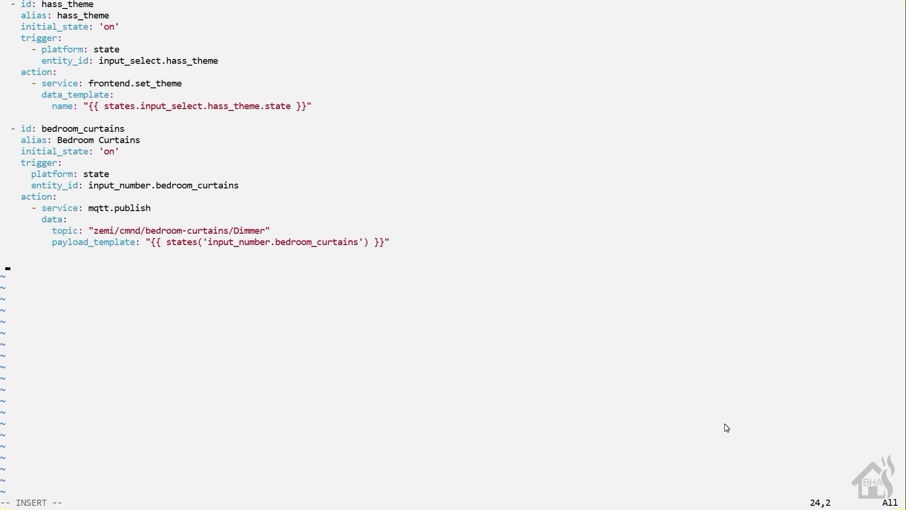
{"action": "key", "text": "BackSpace"}
{"action": "type", "text": "- id: push_notify_action"}
{"action": "key", "text": "Return"}
Set the new automation's alias to 'Push Notify Action' and its initial_state to 'on'.
{"action": "type", "text": "alias: 'Push N"}
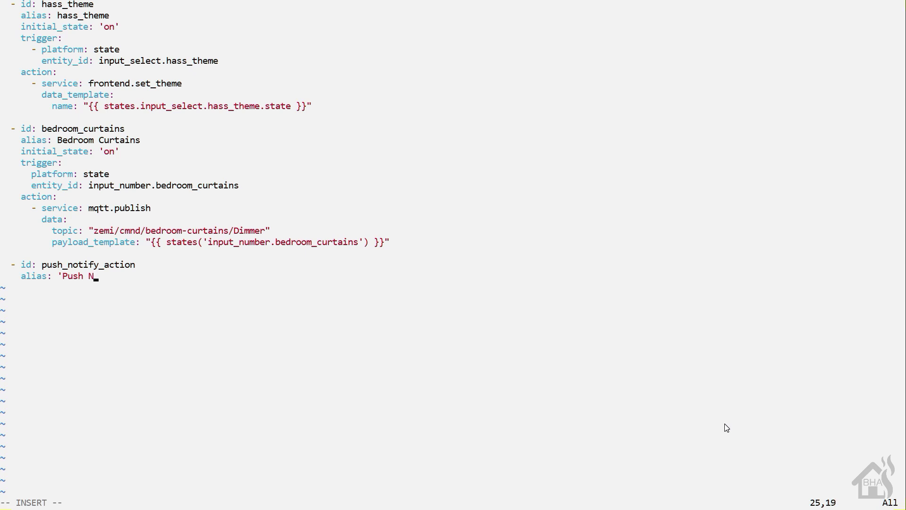
{"action": "type", "text": "otify Action'"}
{"action": "key", "text": "Return"}
{"action": "type", "text": "initial_state: 'on'"}
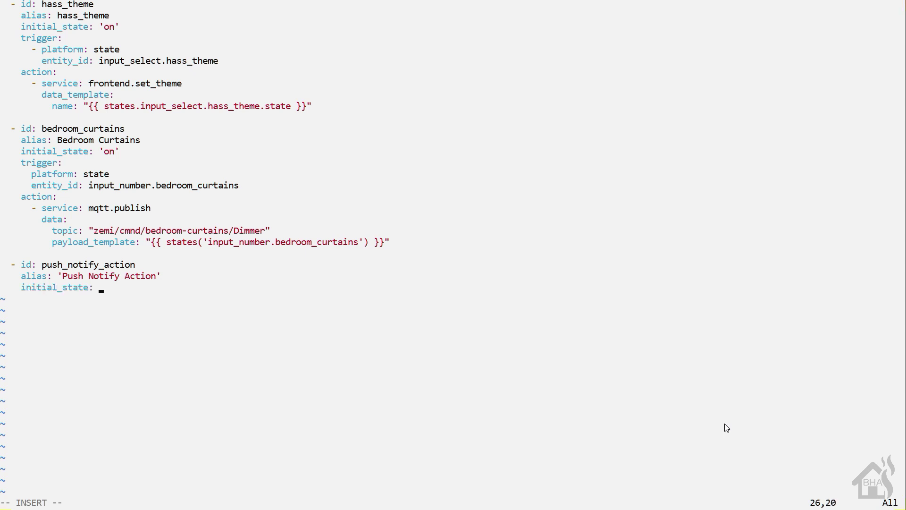
{"action": "key", "text": "Return"}
Add a trigger to the push_notify_action automation with platform event and event_type ios.notification_action_fired.
{"action": "type", "text": "trigger:"}
{"action": "key", "text": "Return"}
{"action": "key", "text": "BackSpace"}
{"action": "key", "text": "BackSpace"}
{"action": "key", "text": "BackSpace"}
{"action": "key", "text": "BackSpace"}
{"action": "key", "text": "BackSpace"}
{"action": "key", "text": "BackSpace"}
{"action": "type", "text": "- platform: "}
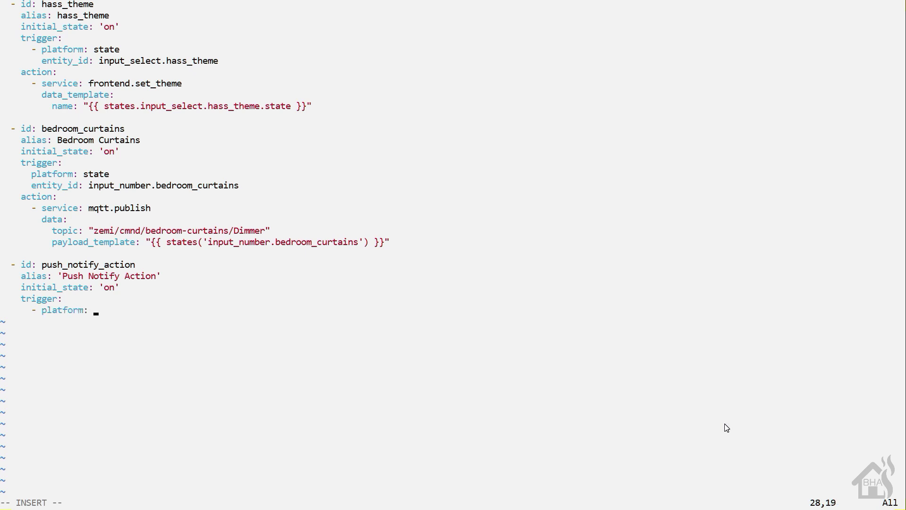
{"action": "type", "text": "event         "}
{"action": "type", "text": "event"}
{"action": "type", "text": "_type: io"}
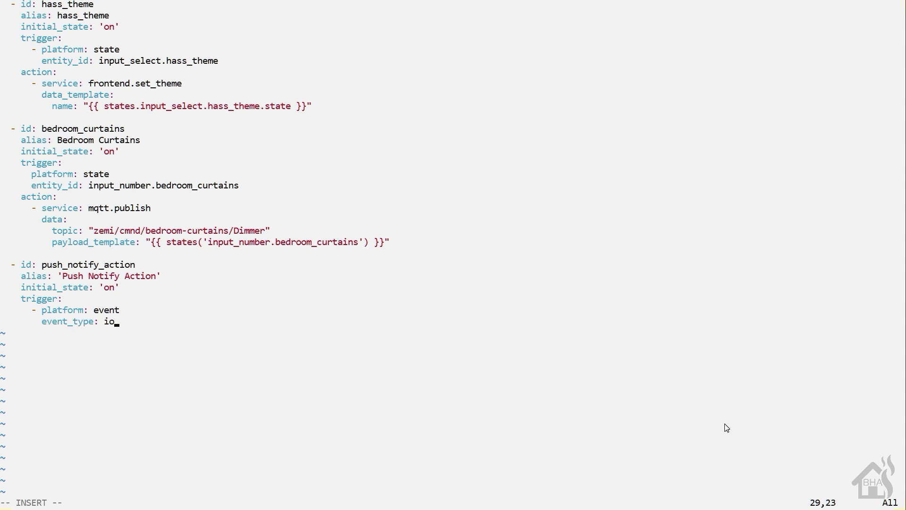
{"action": "type", "text": "s.notification_action_fired"}
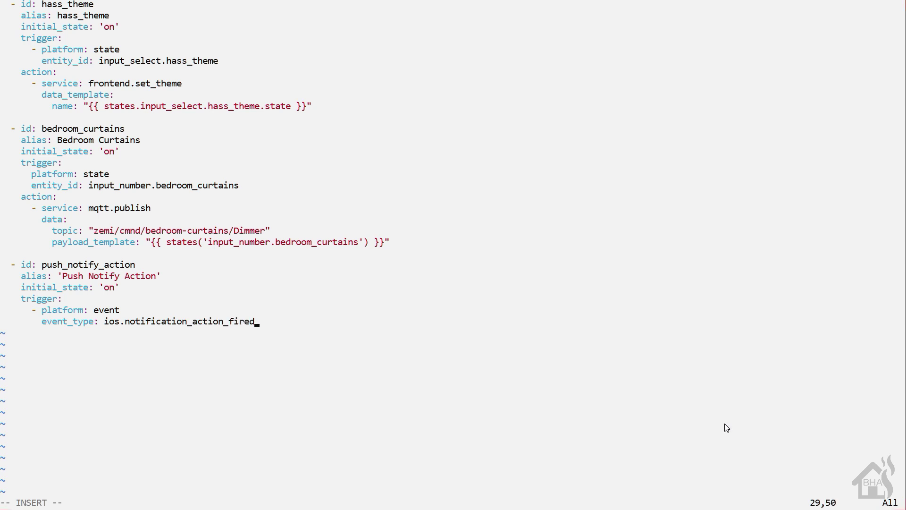
{"action": "key", "text": "Return"}
Add an event_data key to the trigger with a nested actionName of LIGHTSOFF.
{"action": "type", "text": "event_data:"}
{"action": "key", "text": "Return"}
{"action": "key", "text": "BackSpace"}
{"action": "key", "text": "BackSpace"}
{"action": "key", "text": "BackSpace"}
{"action": "key", "text": "BackSpace"}
{"action": "type", "text": "actionNam"}
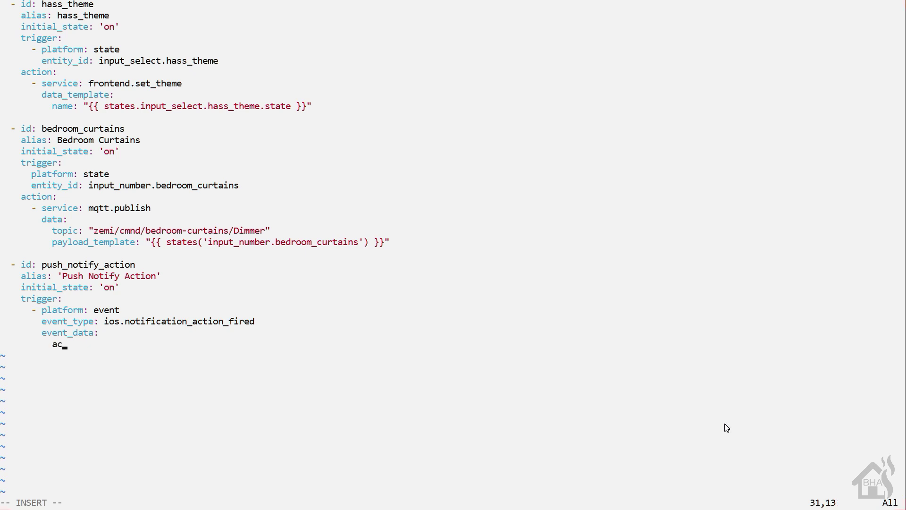
{"action": "type", "text": "e: LIGHTSOFF"}
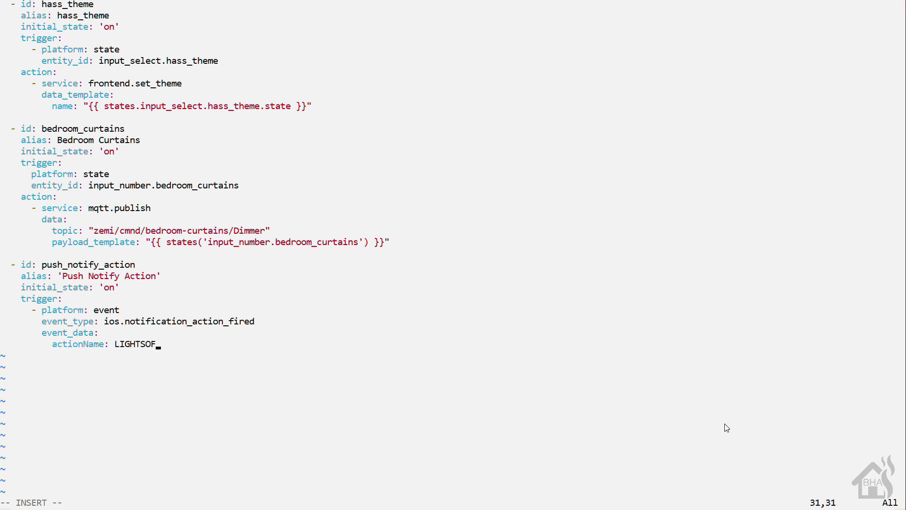
{"action": "key", "text": "Return"}
Add an action section at trigger level in the push_notify_action automation, calling the service homeassistant.turn_off.
{"action": "key", "text": "BackSpace"}
{"action": "key", "text": "BackSpace"}
{"action": "key", "text": "BackSpace"}
{"action": "type", "text": "action:"}
{"action": "key", "text": "Return"}
{"action": "key", "text": "BackSpace"}
{"action": "key", "text": "BackSpace"}
{"action": "key", "text": "BackSpace"}
{"action": "type", "text": "service: hom"}
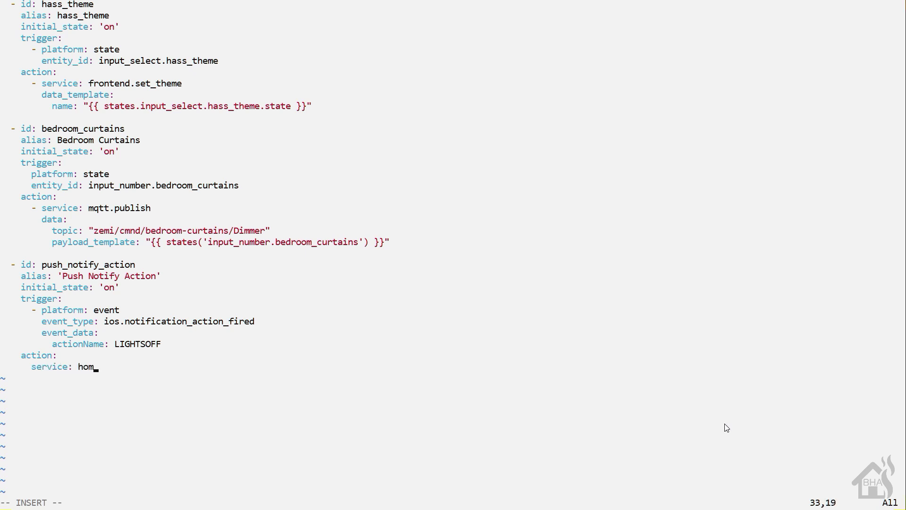
{"action": "type", "text": "eassistant.turn_off"}
{"action": "key", "text": "Return"}
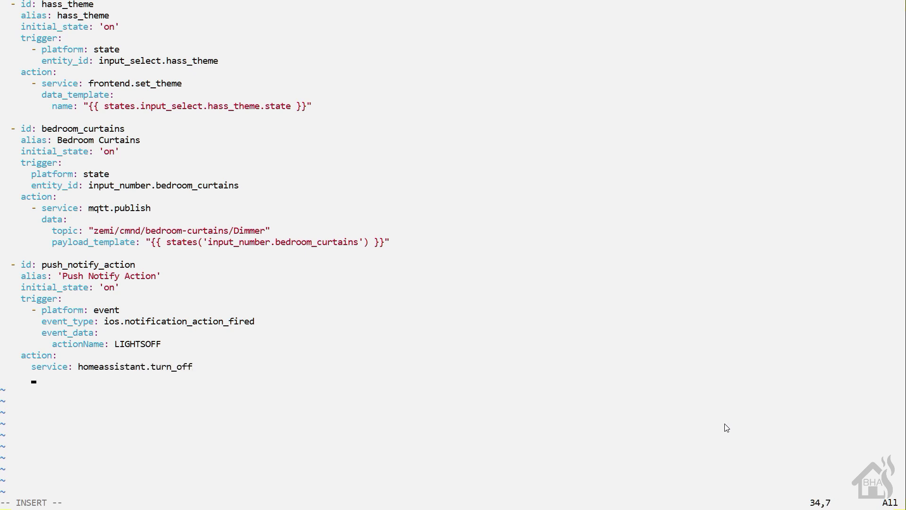
Set the push_notify_action automation's action entity_id to light.kitchen_lights, then save and close the file.
{"action": "type", "text": "entity_id: light.kitchen_"}
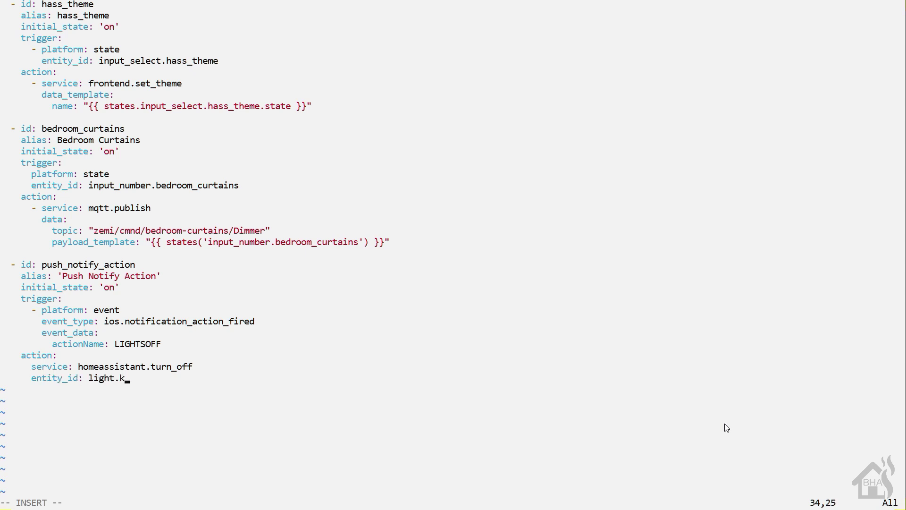
{"action": "type", "text": "ts"}
{"action": "key", "text": "Escape"}
{"action": "type", "text": ":wq!"}
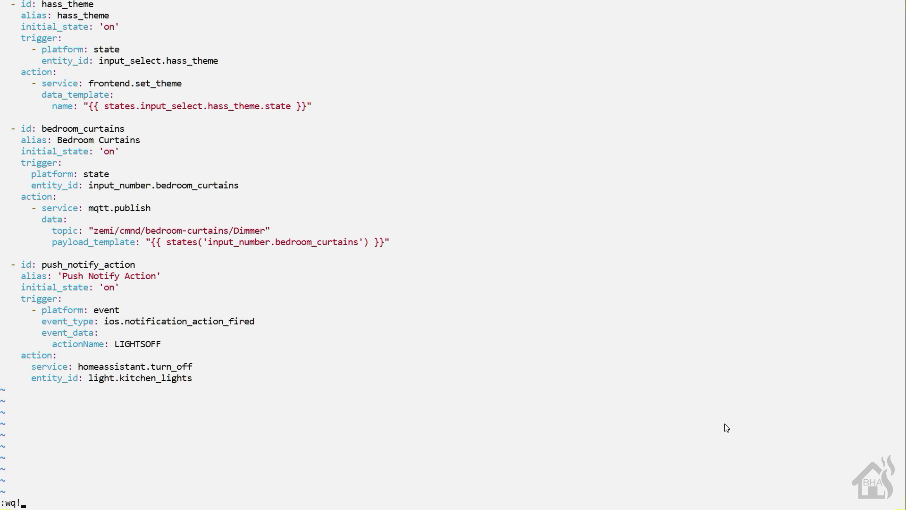
{"action": "key", "text": "Return"}
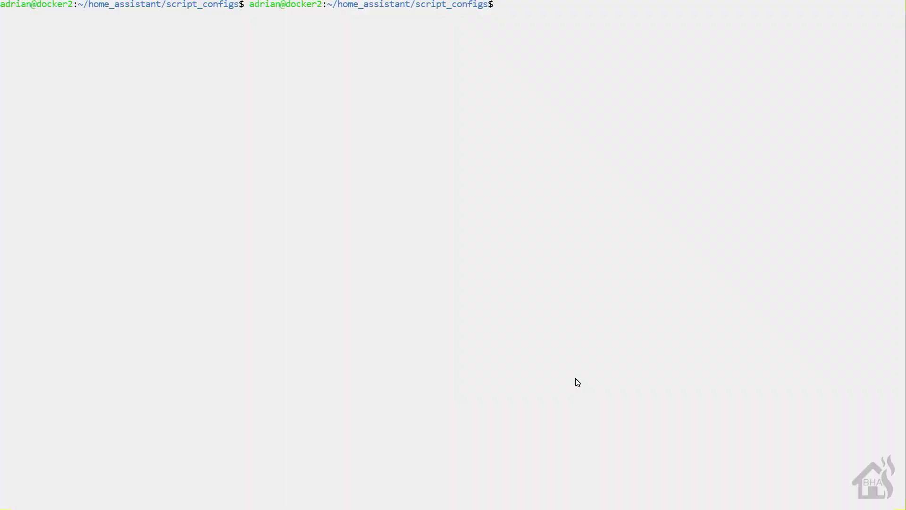
Open test.yaml from the script_configs folder in vi with sudo and go to the empty lines after the test_notification script.
{"action": "type", "text": "sudo"}
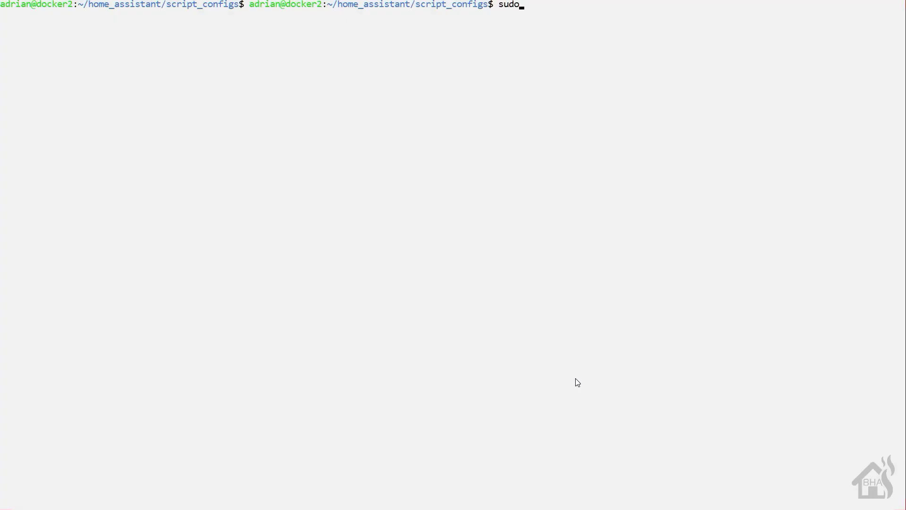
{"action": "type", "text": " vi test.yaml"}
{"action": "key", "text": "Return"}
{"action": "key", "text": "Up"}
{"action": "key", "text": "Up"}
{"action": "key", "text": "Up"}
{"action": "key", "text": "Up"}
{"action": "key", "text": "Up"}
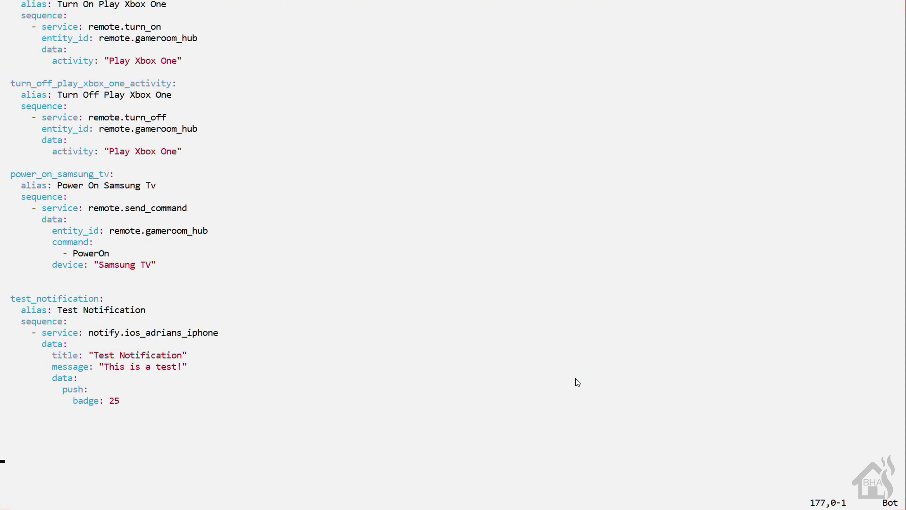
Start a new script entry named test_actionable_notification below the test_notification script.
{"action": "key", "text": "o"}
{"action": "key", "text": "ctrl+shift+v"}
{"action": "key", "text": "Up"}
{"action": "key", "text": "Up"}
{"action": "key", "text": "Up"}
{"action": "key", "text": "Up"}
{"action": "key", "text": "Up"}
{"action": "key", "text": "Up"}
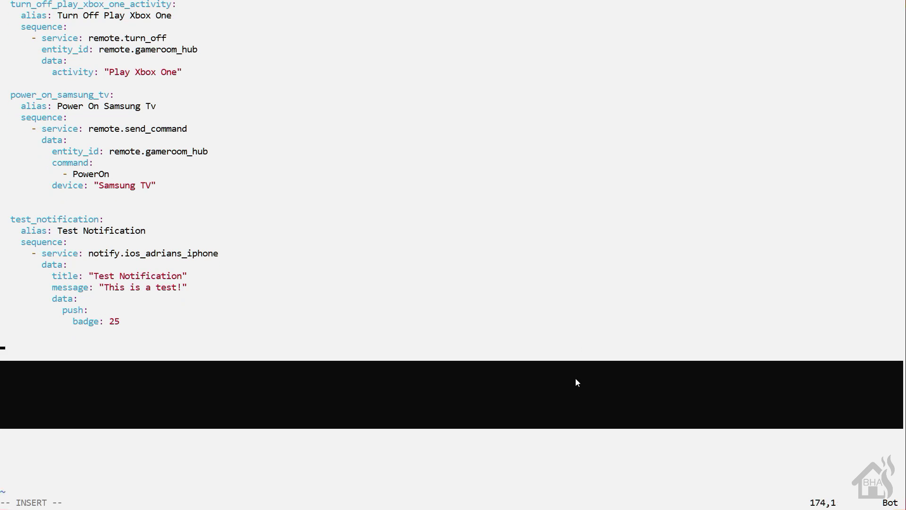
{"action": "type", "text": "test_actionable_"}
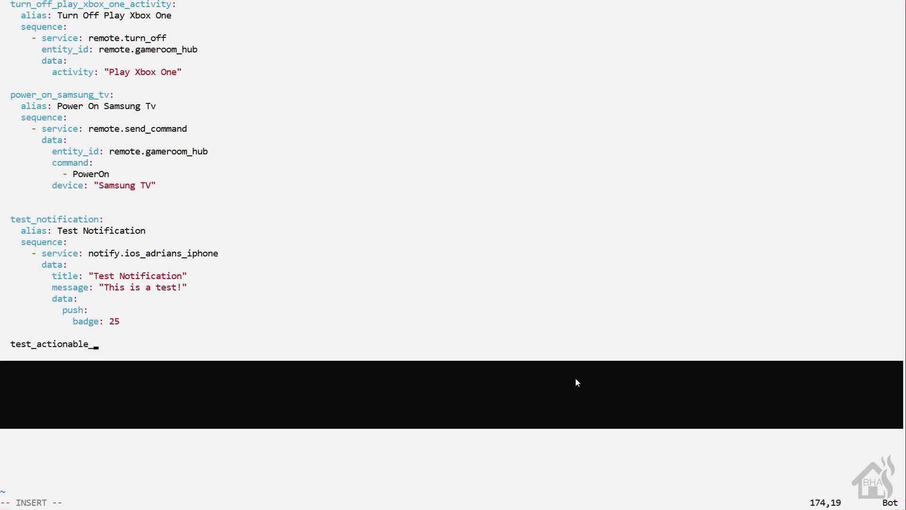
{"action": "type", "text": "notification:"}
Give the test_actionable_notification script the alias 'Test Actionable Notification' and a sequence key.
{"action": "key", "text": "Return"}
{"action": "type", "text": "al"}
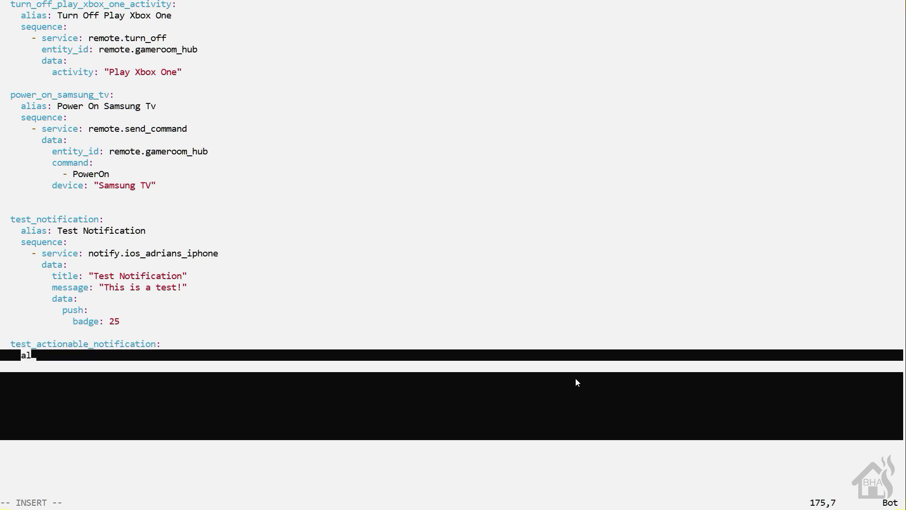
{"action": "type", "text": "ias: 'Tes"}
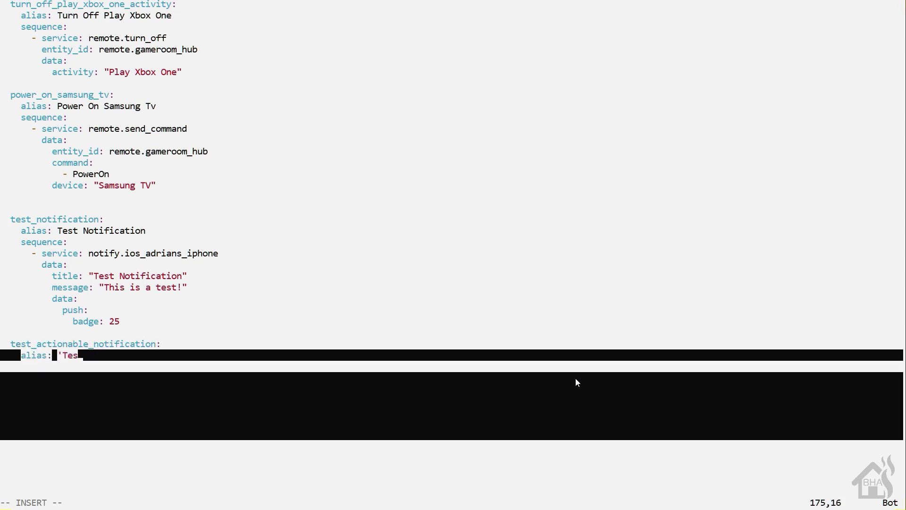
{"action": "type", "text": "t Actiona"}
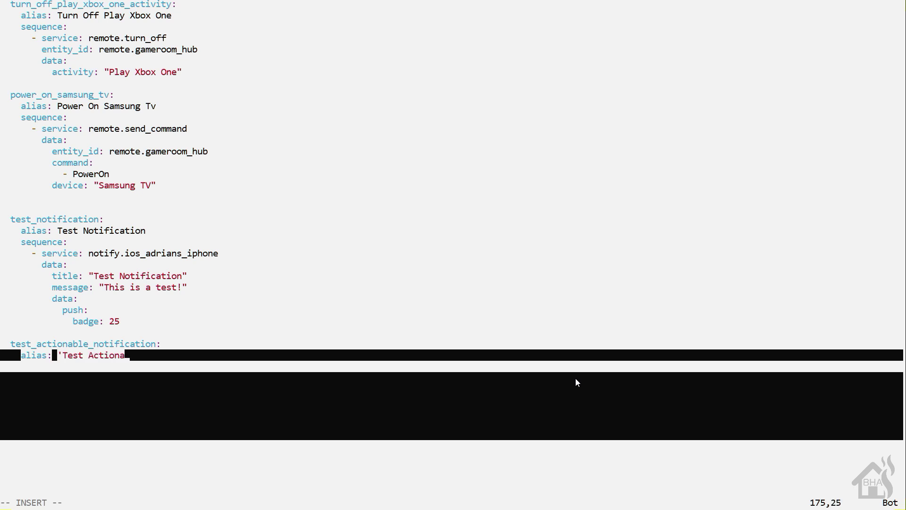
{"action": "type", "text": "ble "}
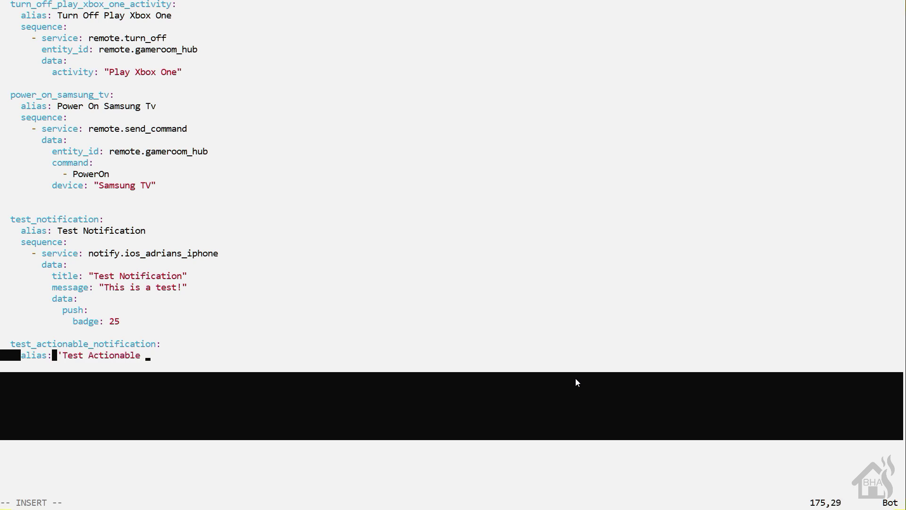
{"action": "type", "text": "Notification'"}
{"action": "key", "text": "Return"}
{"action": "type", "text": "sequence:"}
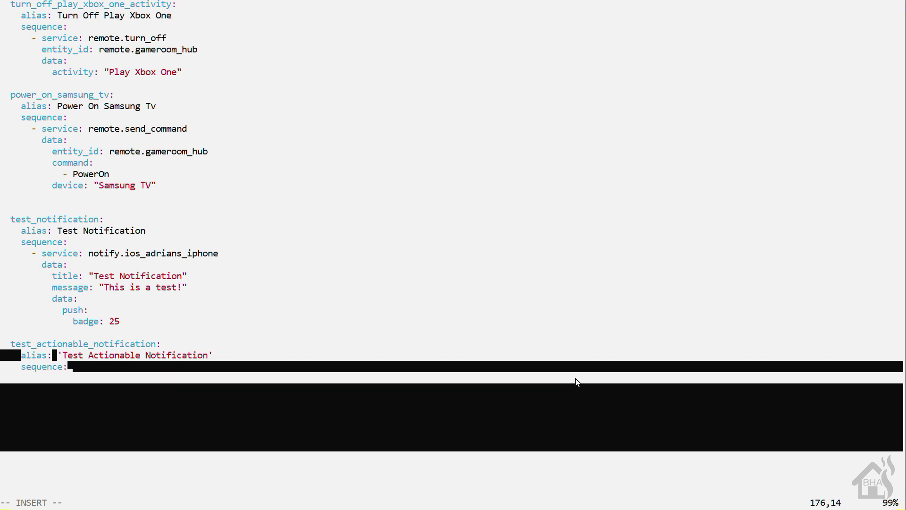
Add a sequence item calling the same iPhone notify service as test_notification, with a data key beneath it.
{"action": "key", "text": "Return"}
{"action": "key", "text": "BackSpace"}
{"action": "key", "text": "BackSpace"}
{"action": "key", "text": "BackSpace"}
{"action": "key", "text": "BackSpace"}
{"action": "key", "text": "BackSpace"}
{"action": "key", "text": "BackSpace"}
{"action": "key", "text": "BackSpace"}
{"action": "key", "text": "BackSpace"}
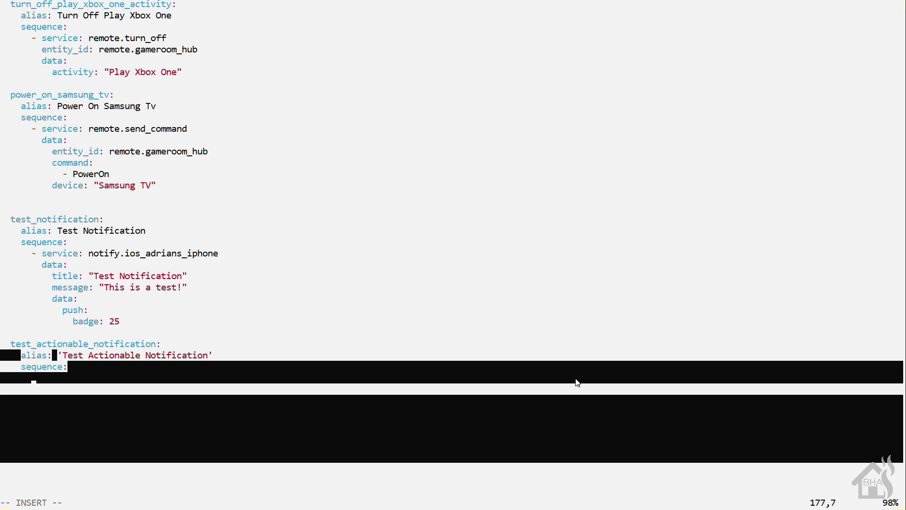
{"action": "type", "text": "- service: notify"}
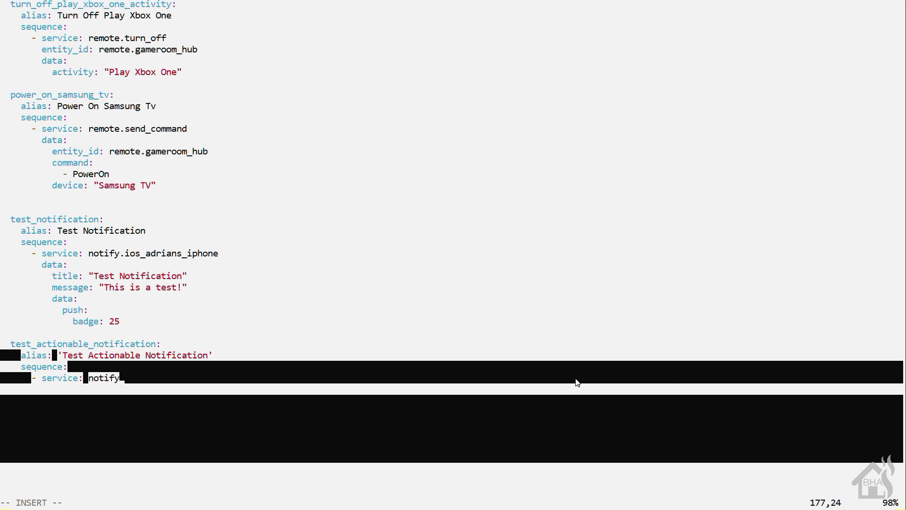
{"action": "type", "text": ".ios_adri"}
{"action": "type", "text": "ans_"}
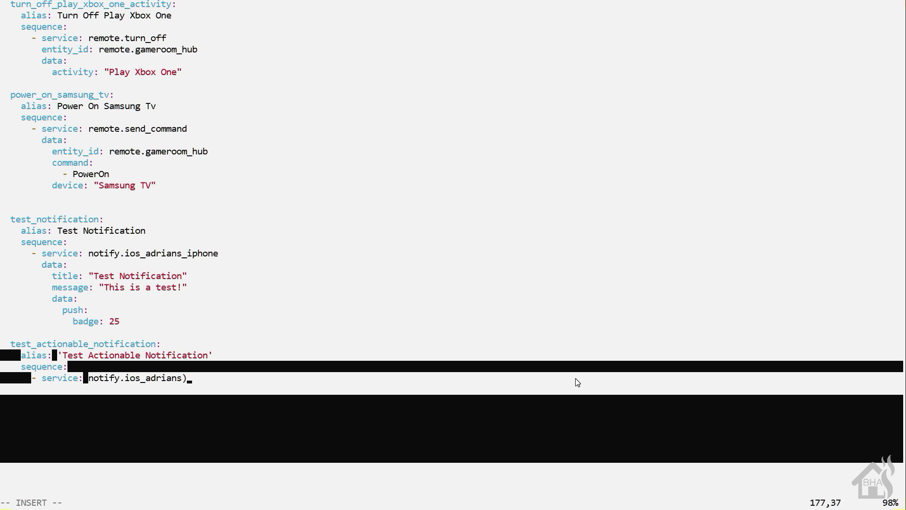
{"action": "type", "text": "iphone"}
{"action": "key", "text": "Return"}
{"action": "type", "text": "data:"}
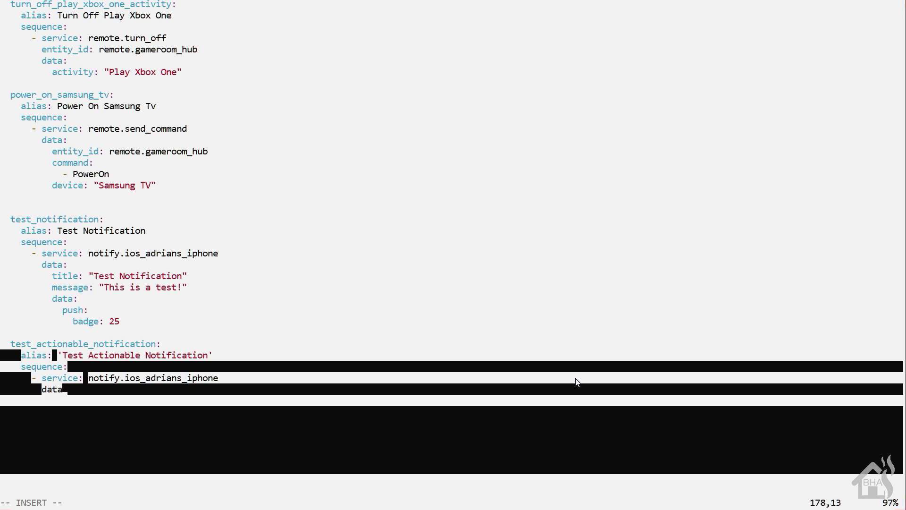
Add the message 'Kitchen lights are still on!' indented under the service's data key.
{"action": "key", "text": "Return"}
{"action": "key", "text": "BackSpace"}
{"action": "key", "text": "BackSpace"}
{"action": "key", "text": "BackSpace"}
{"action": "key", "text": "BackSpace"}
{"action": "key", "text": "BackSpace"}
{"action": "key", "text": "BackSpace"}
{"action": "key", "text": "BackSpace"}
{"action": "key", "text": "BackSpace"}
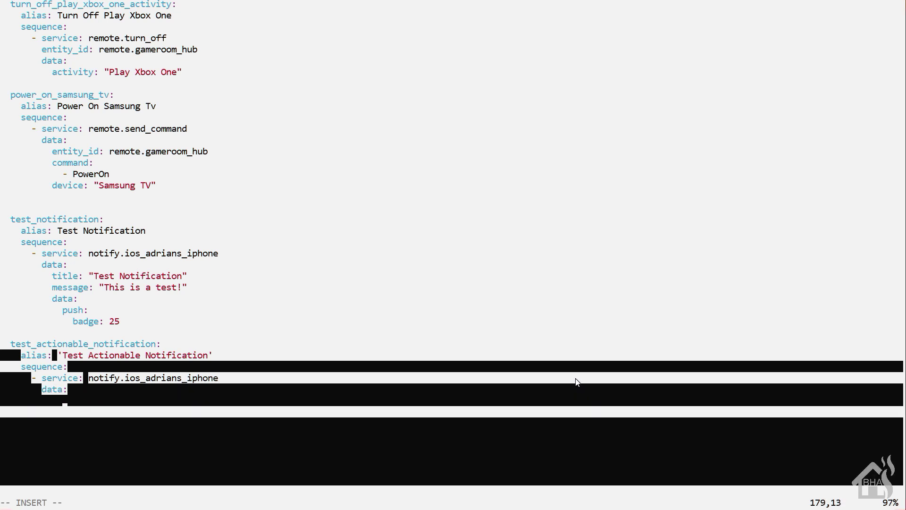
{"action": "type", "text": "message: '"}
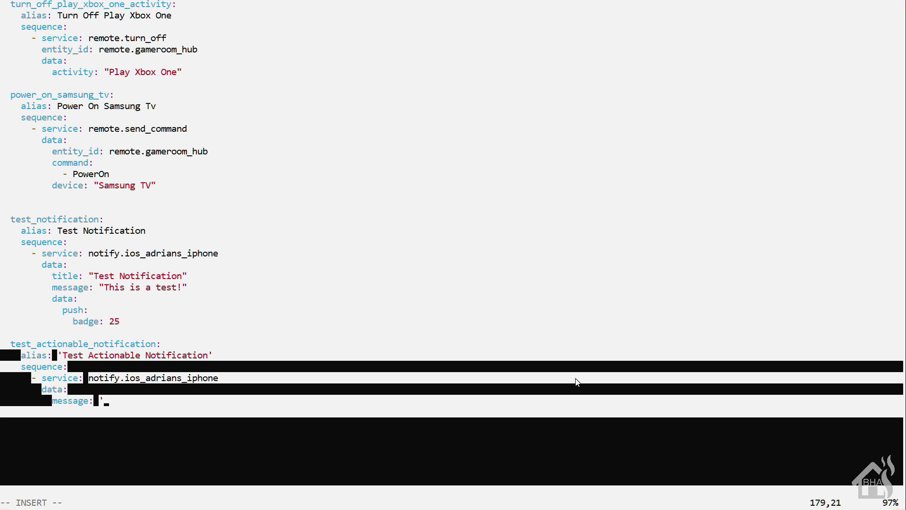
{"action": "type", "text": "Kitchen lights are still "}
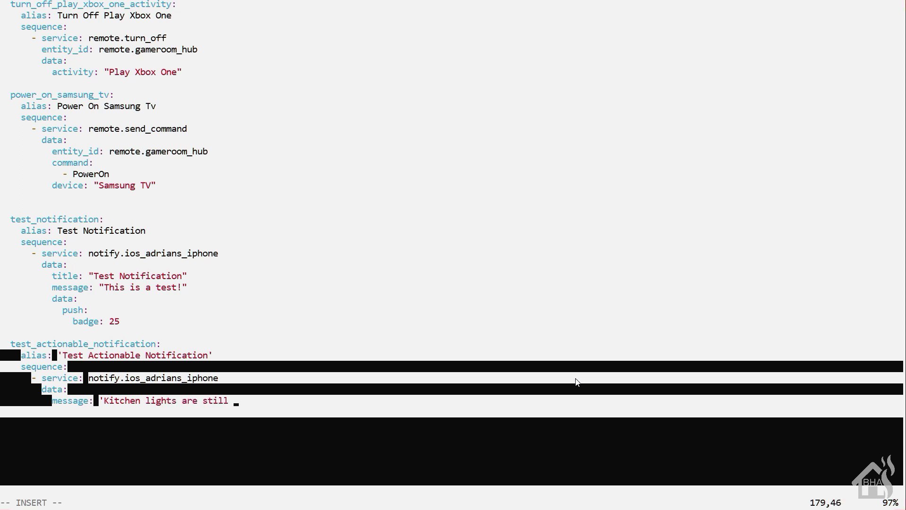
{"action": "type", "text": "on!'"}
Add a nested data key below the message with a push section containing badge 26 and category "kitchenlights".
{"action": "key", "text": "Return"}
{"action": "type", "text": "data:"}
{"action": "key", "text": "Return"}
{"action": "key", "text": "BackSpace"}
{"action": "key", "text": "BackSpace"}
{"action": "type", "text": "push:"}
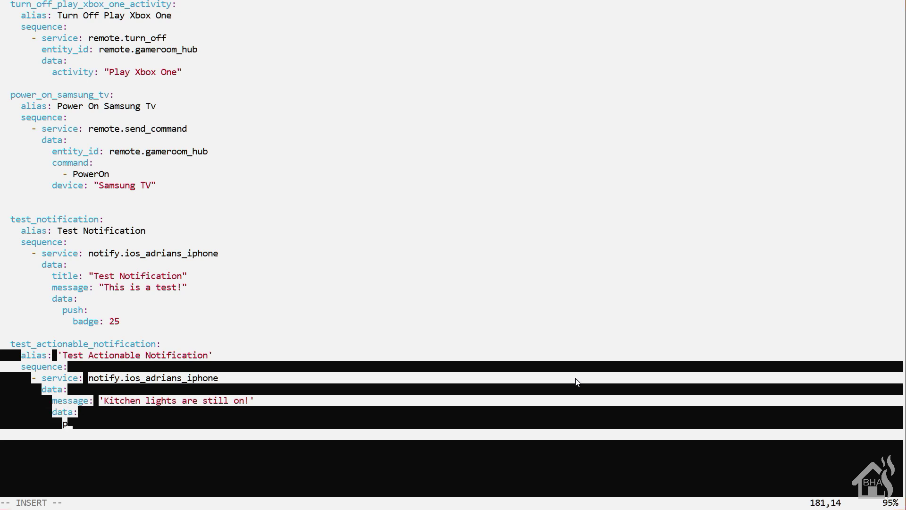
{"action": "key", "text": "Return"}
{"action": "type", "text": "badge:"}
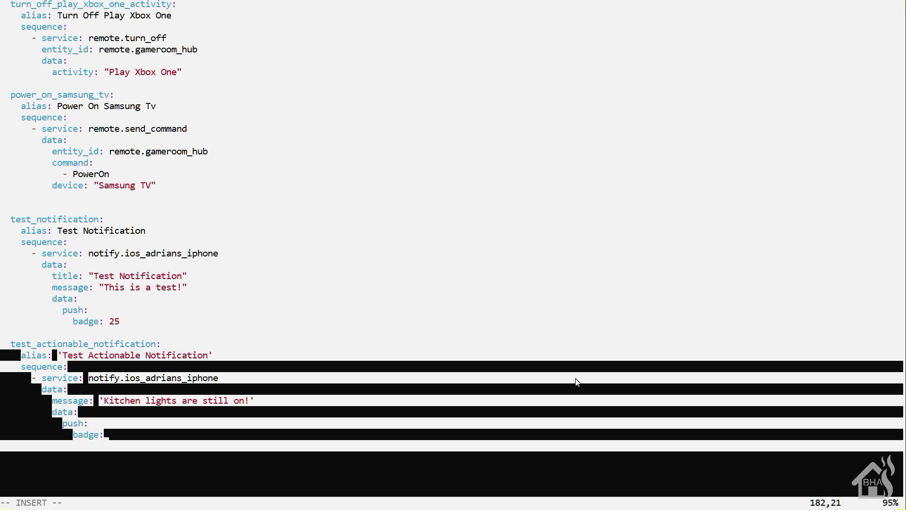
{"action": "type", "text": " 26"}
{"action": "key", "text": "Return"}
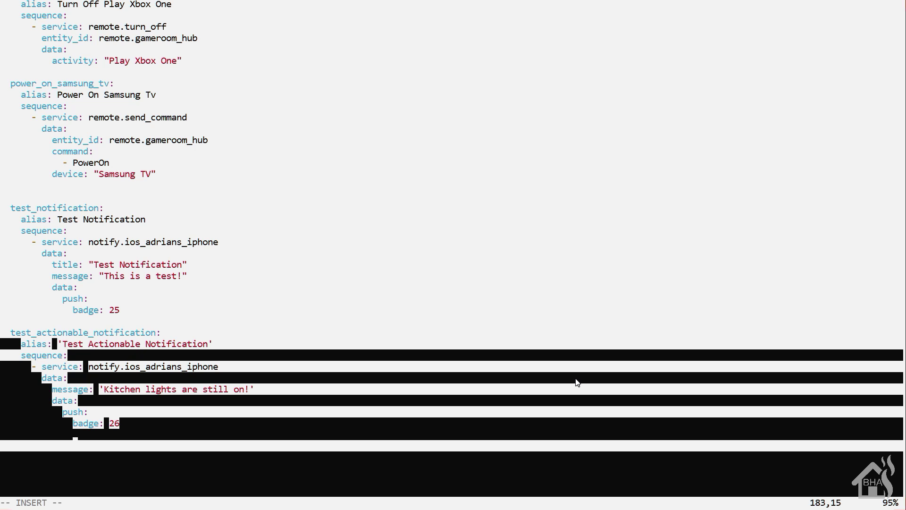
{"action": "type", "text": "categor"}
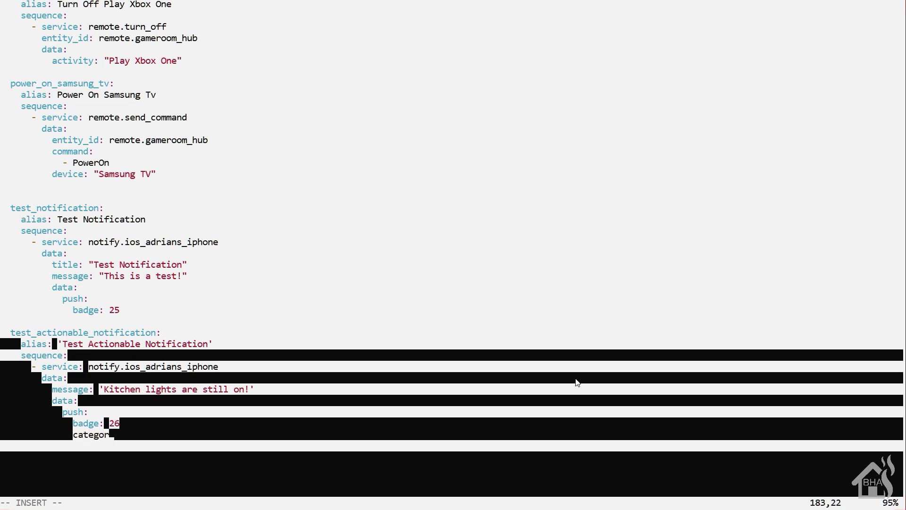
{"action": "type", "text": "y: \"kitchenli"}
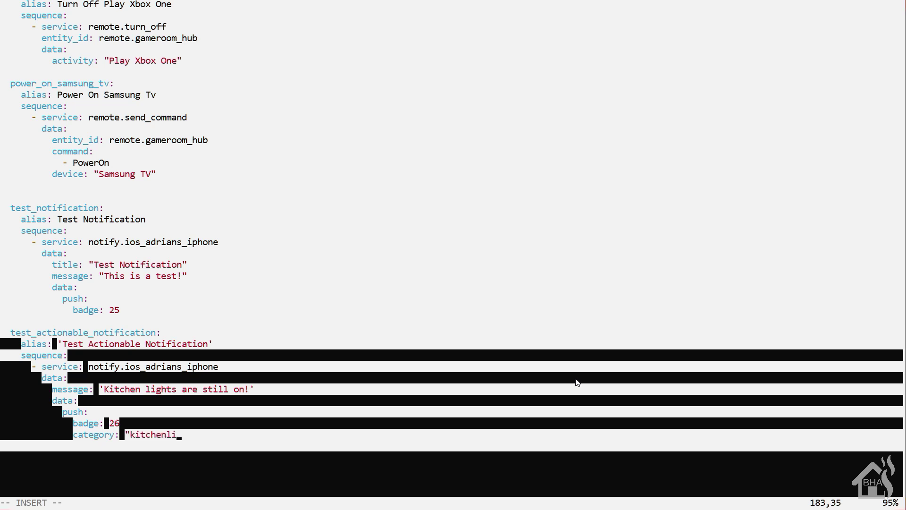
{"action": "type", "text": "ghts\""}
Add an action_data key at push level with entity_id light.kitchen_lights, then save and close the script file.
{"action": "key", "text": "Return"}
{"action": "type", "text": "acti"}
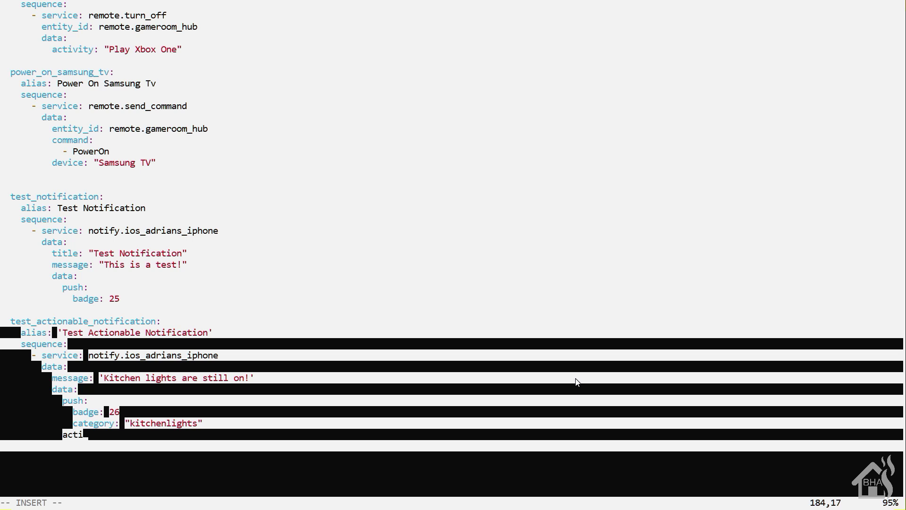
{"action": "type", "text": "on_data:"}
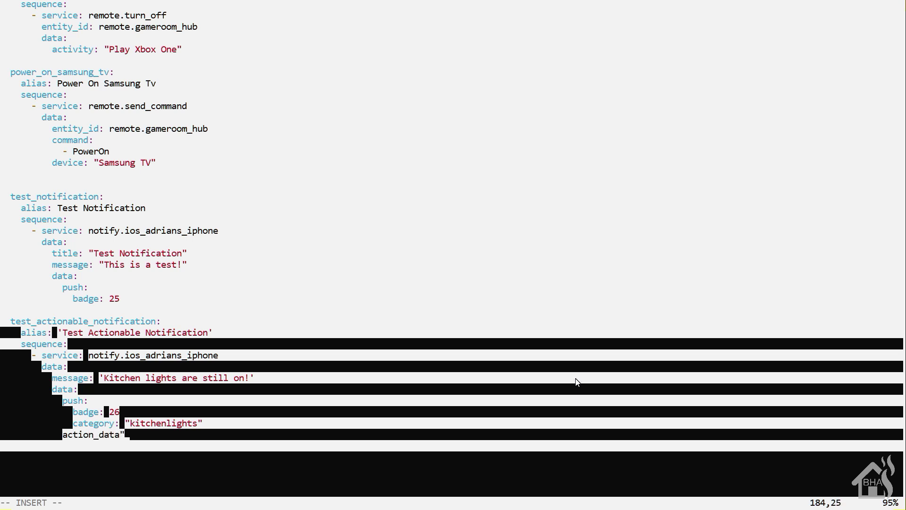
{"action": "key", "text": "Return"}
{"action": "type", "text": "entity_id"}
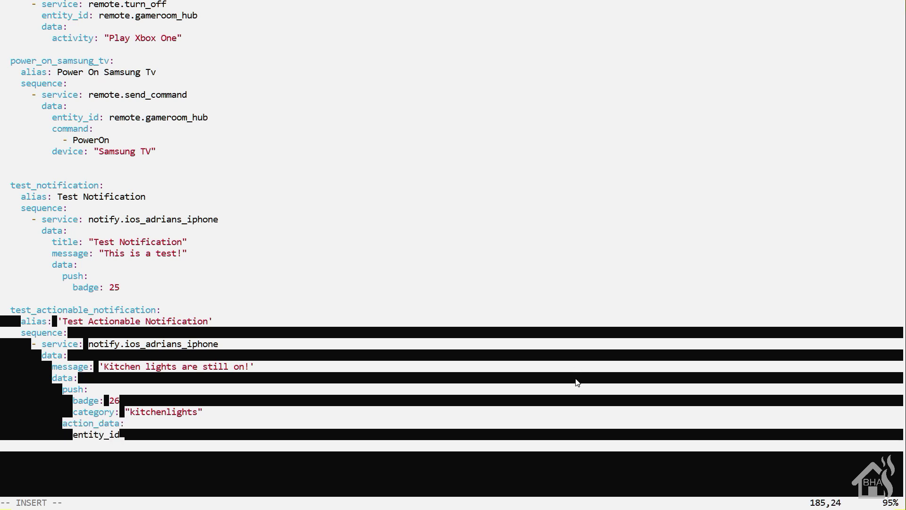
{"action": "type", "text": ": light"}
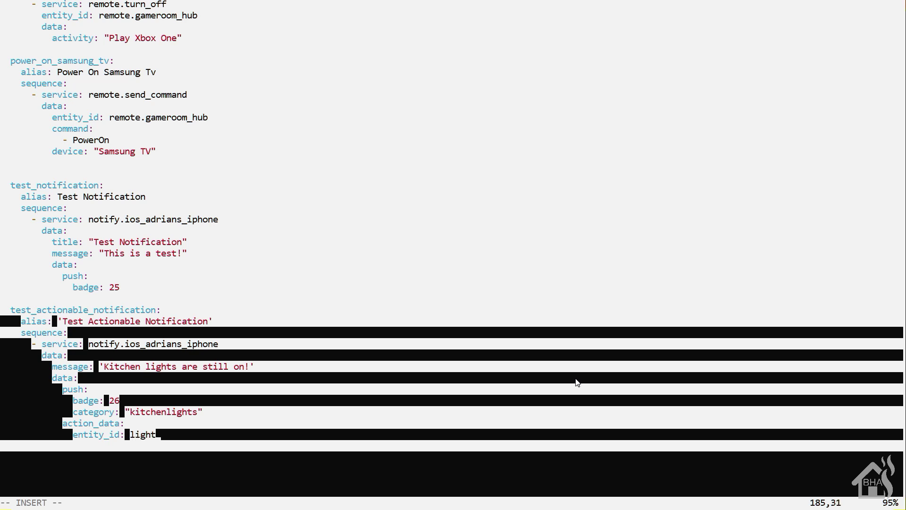
{"action": "type", "text": ".kitchen_lights"}
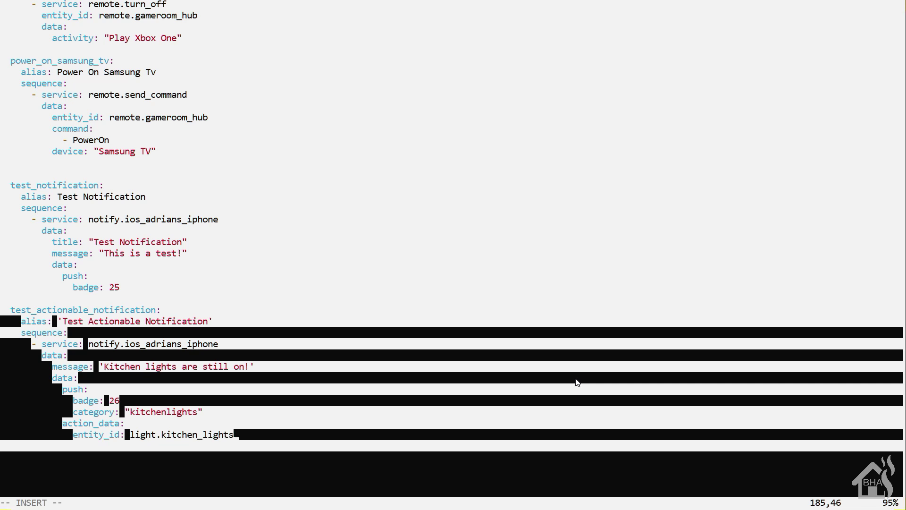
{"action": "key", "text": "Escape"}
{"action": "type", "text": ":wq!"}
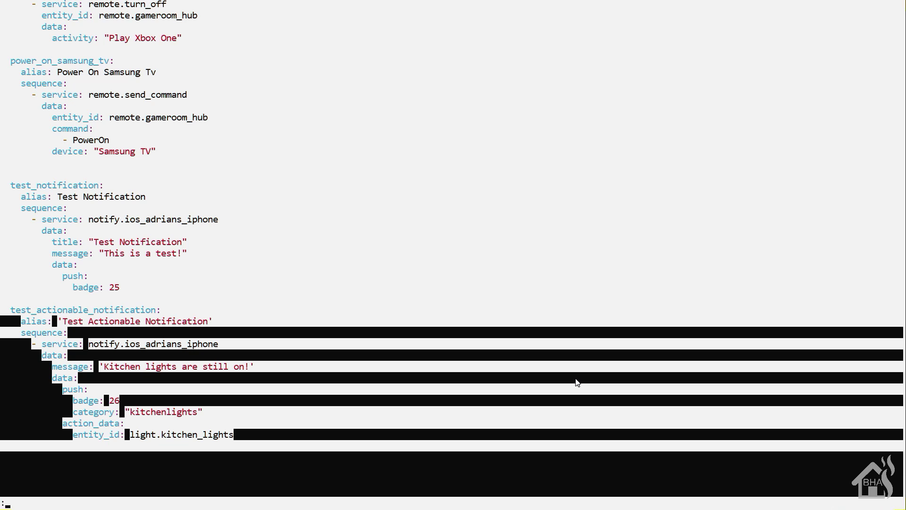
{"action": "key", "text": "Return"}
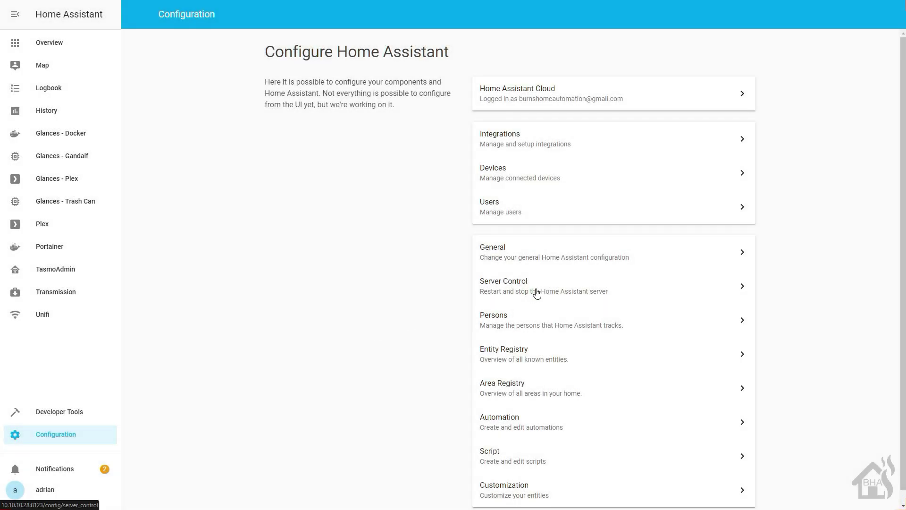
Switch to Home Assistant's Server Control, check the configuration and restart the server.
{"action": "left_click", "coordinate": [536, 294]}
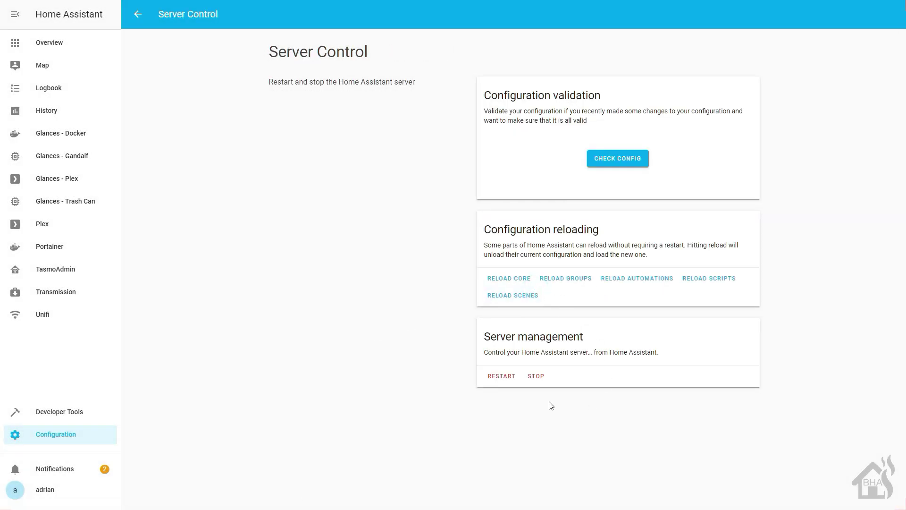
{"action": "left_click", "coordinate": [618, 159]}
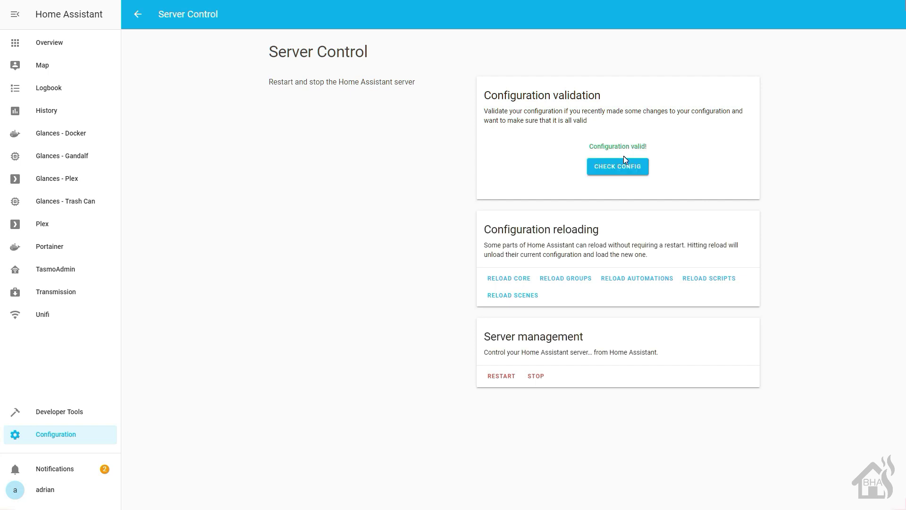
{"action": "left_click", "coordinate": [499, 380]}
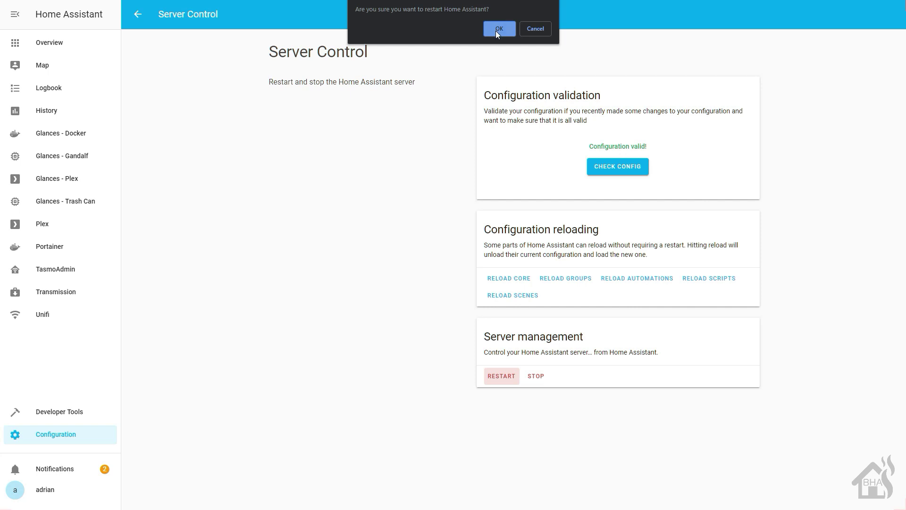
{"action": "left_click", "coordinate": [496, 30]}
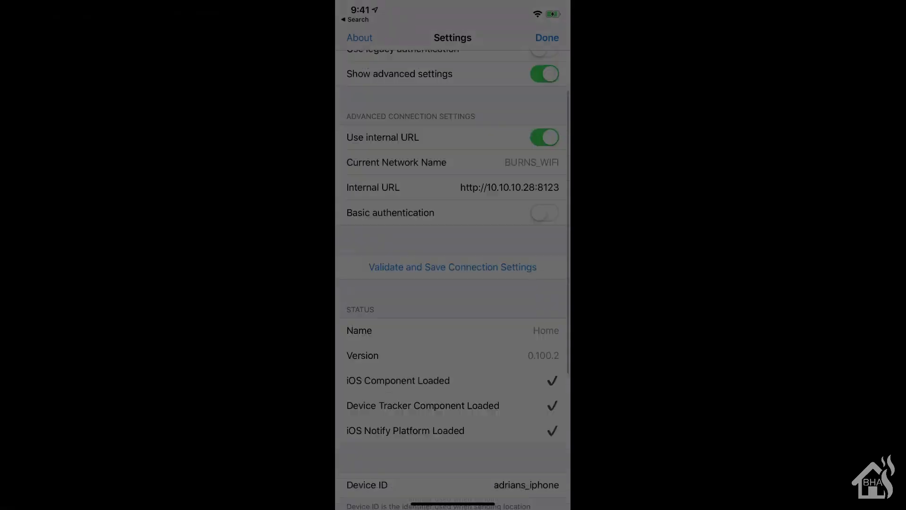
Switch to the iOS app and update the push settings from its Notification Settings, acknowledging the import.
{"action": "scroll", "coordinate": [453, 255], "scroll_direction": "up", "scroll_amount": 1}
{"action": "scroll", "coordinate": [453, 255], "scroll_direction": "down", "scroll_amount": 2}
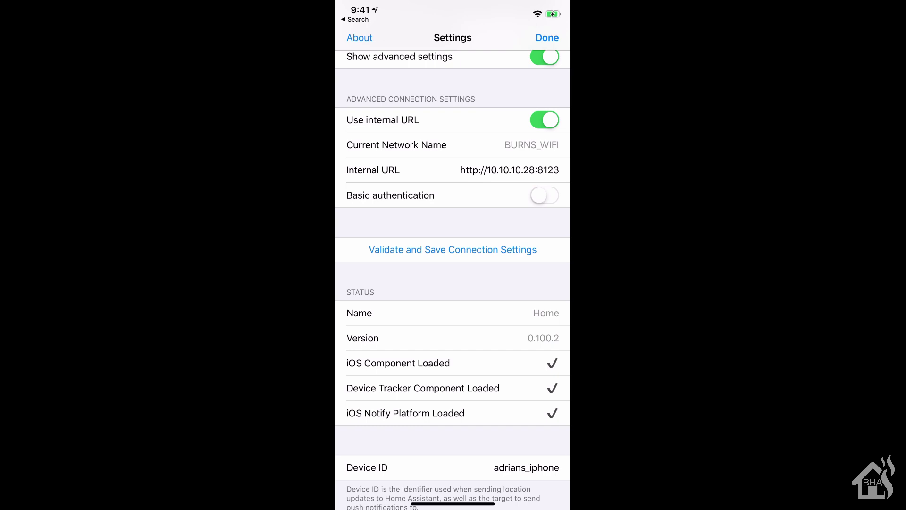
{"action": "scroll", "coordinate": [453, 278], "scroll_direction": "down", "scroll_amount": 5}
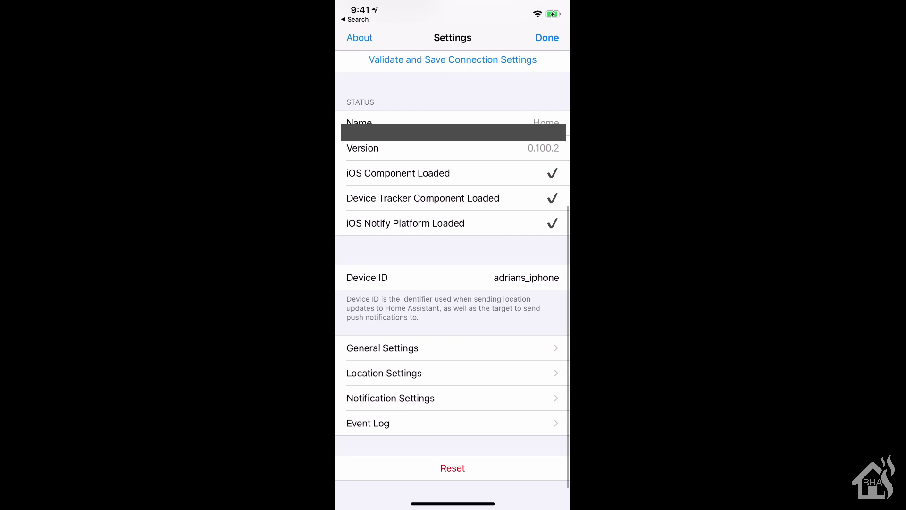
{"action": "left_click", "coordinate": [391, 398]}
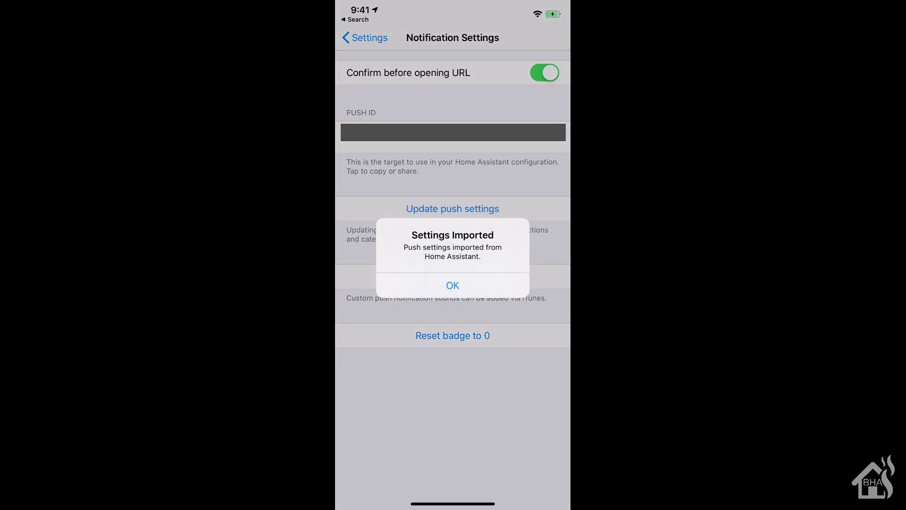
{"action": "left_click", "coordinate": [452, 285]}
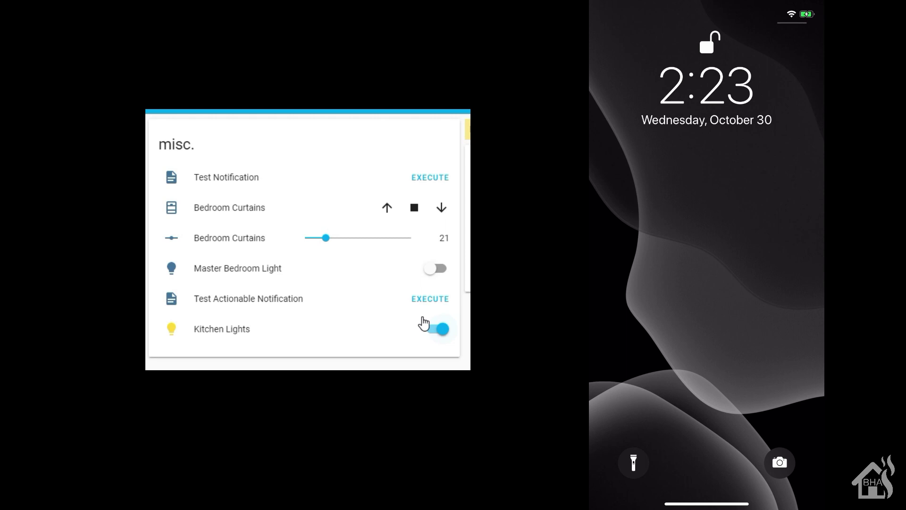
Execute the Test Actionable Notification script from the Home Assistant misc. card.
{"action": "left_click", "coordinate": [437, 295]}
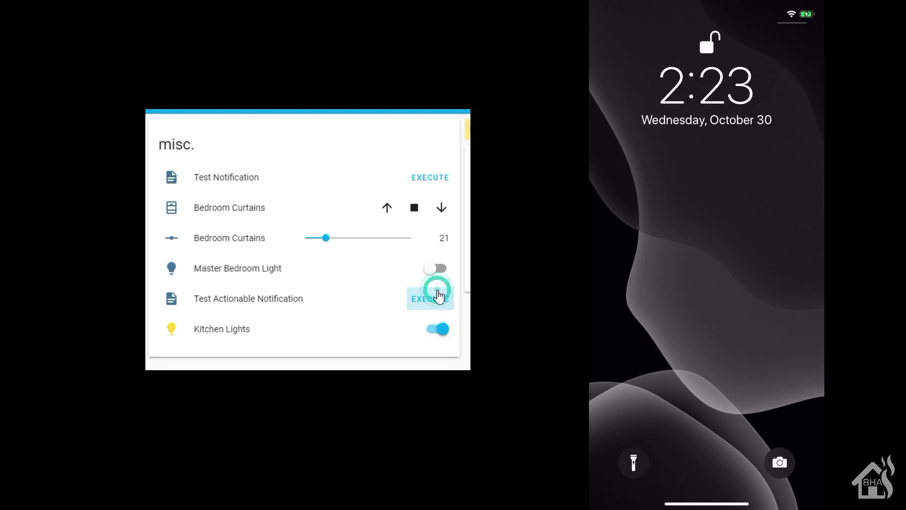